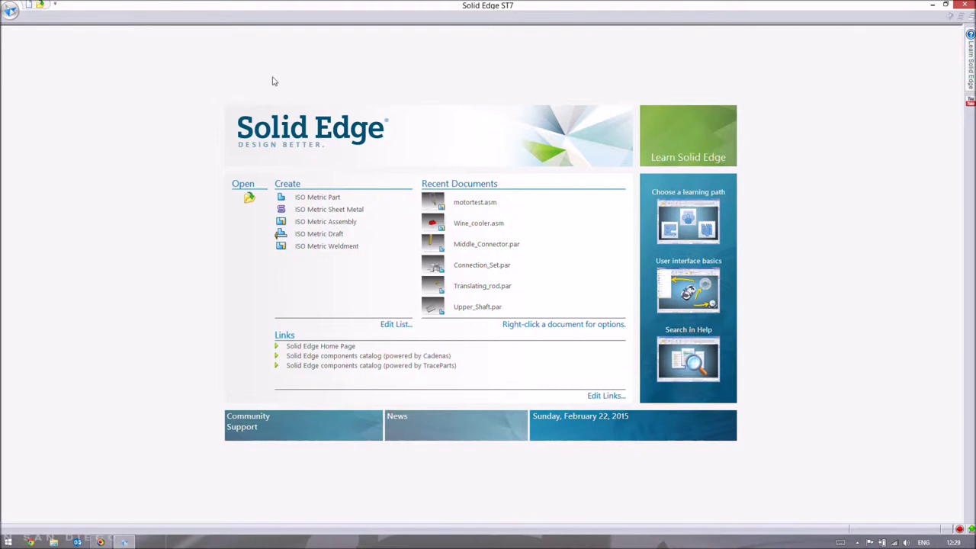
# - Create a new ISO Metric Assembly document
pyautogui.click(324, 222)
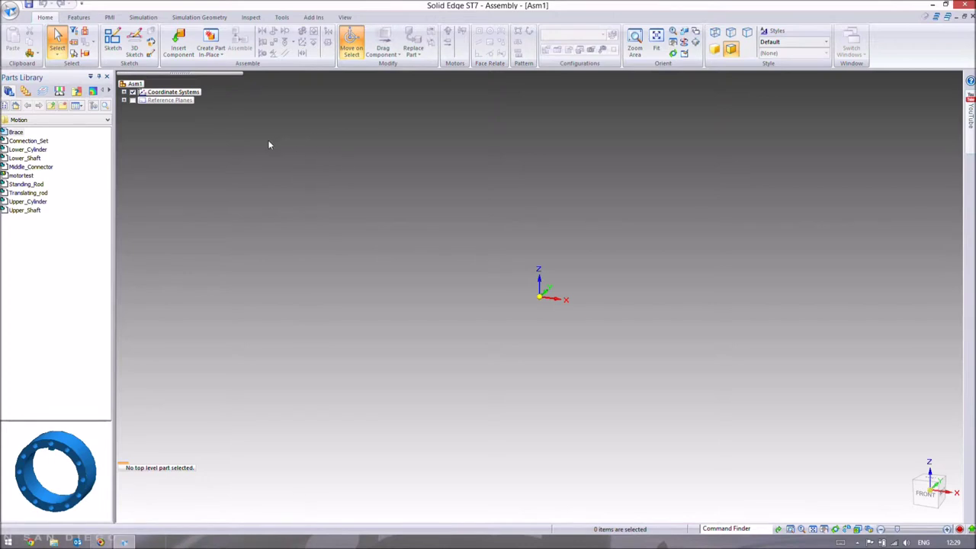
# - Preview the Motion folder's components one by one, from Connection_Set through the cylinders, shafts, connector and rods to Upper_Shaft
pyautogui.click(28, 142)
pyautogui.click(29, 149)
pyautogui.click(27, 159)
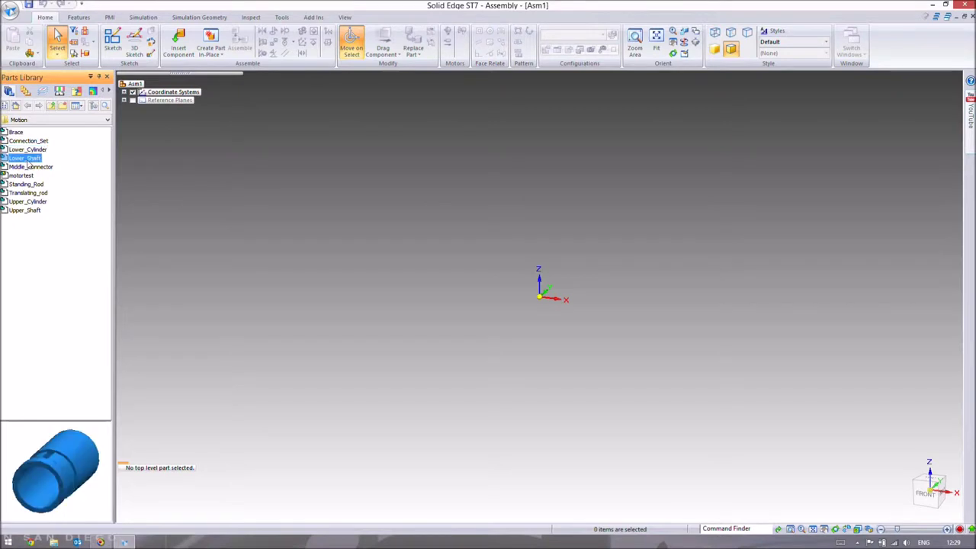
pyautogui.click(29, 167)
pyautogui.click(27, 185)
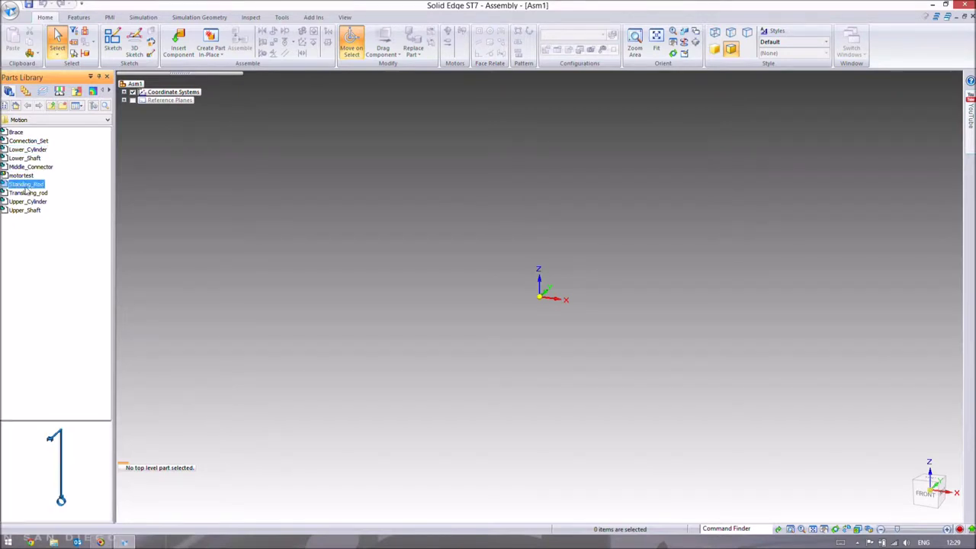
pyautogui.click(25, 193)
pyautogui.click(23, 202)
pyautogui.click(21, 210)
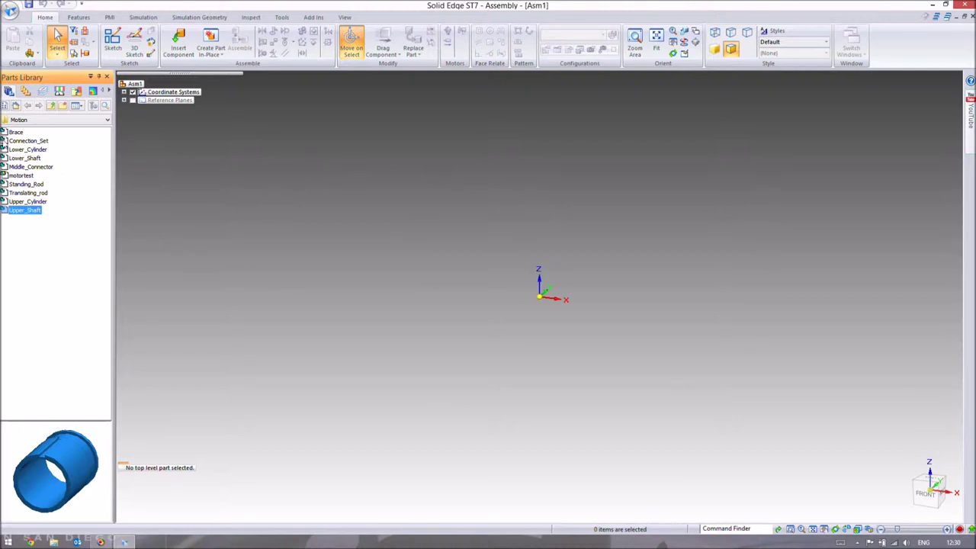
# - Place Standing_Rod from the Motion folder as the assembly's first component
pyautogui.click(30, 184)
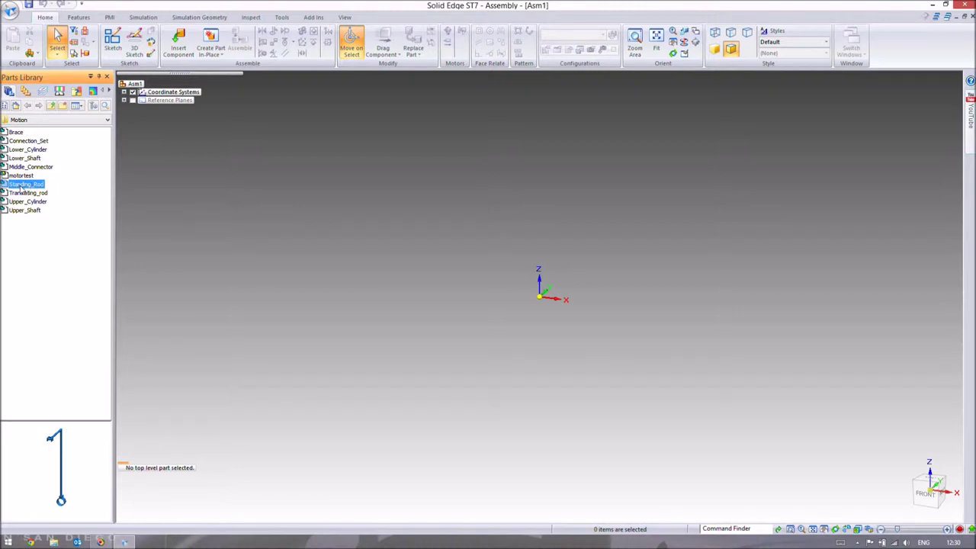
pyautogui.moveTo(482, 223); pyautogui.dragTo(568, 216)
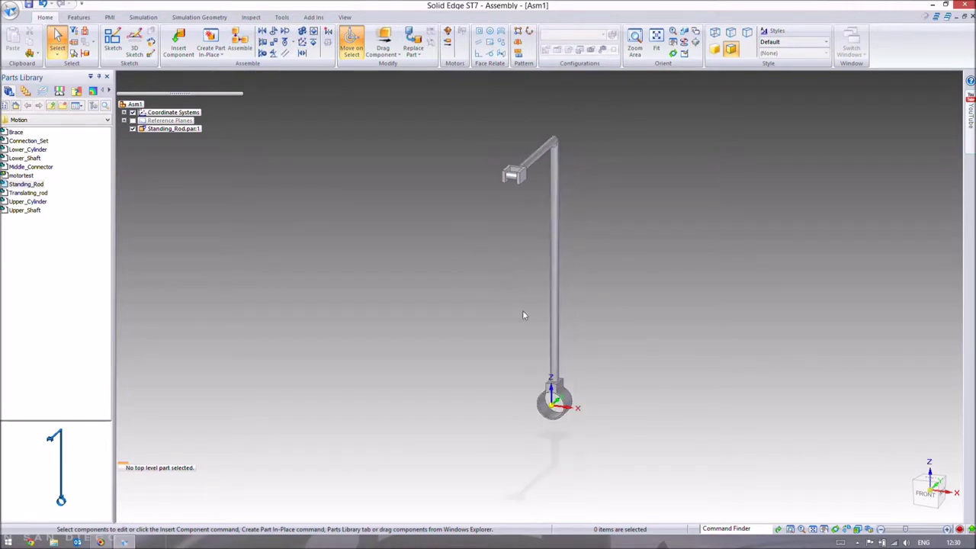
# - Add Lower_Shaft to the assembly, placing it beside the ring at the lower end of Standing_Rod
pyautogui.moveTo(591, 329); pyautogui.dragTo(569, 293, button='middle')
pyautogui.moveTo(444, 364); pyautogui.dragTo(482, 386, button='middle')
pyautogui.scroll(2, 499, 384)
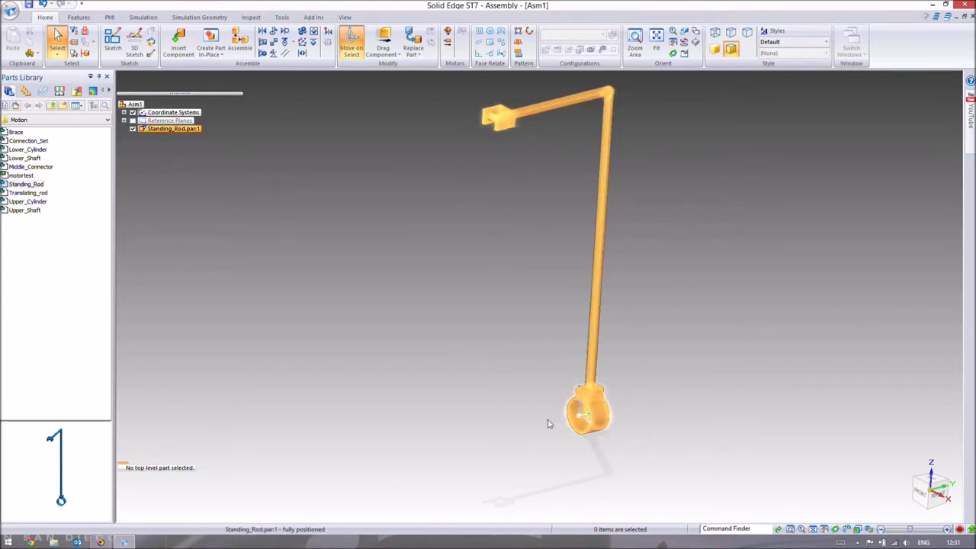
pyautogui.click(25, 159)
pyautogui.moveTo(62, 171); pyautogui.dragTo(450, 403)
# - Align the axis of Lower_Shaft with the axis of the ring on Standing_Rod, leaving rotation unlocked
pyautogui.moveTo(585, 420); pyautogui.dragTo(558, 417, button='middle')
pyautogui.moveTo(667, 442); pyautogui.dragTo(655, 442, button='middle')
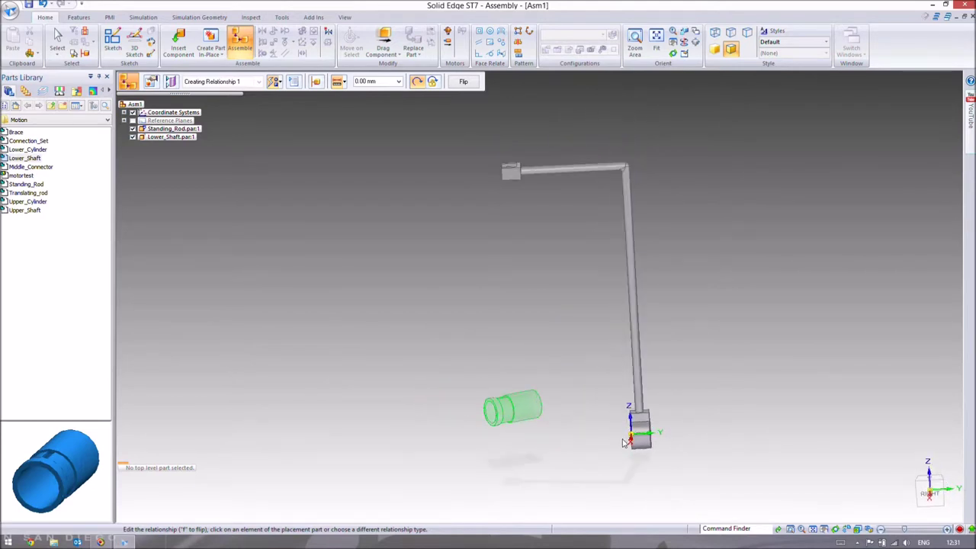
pyautogui.scroll(3, 622, 442)
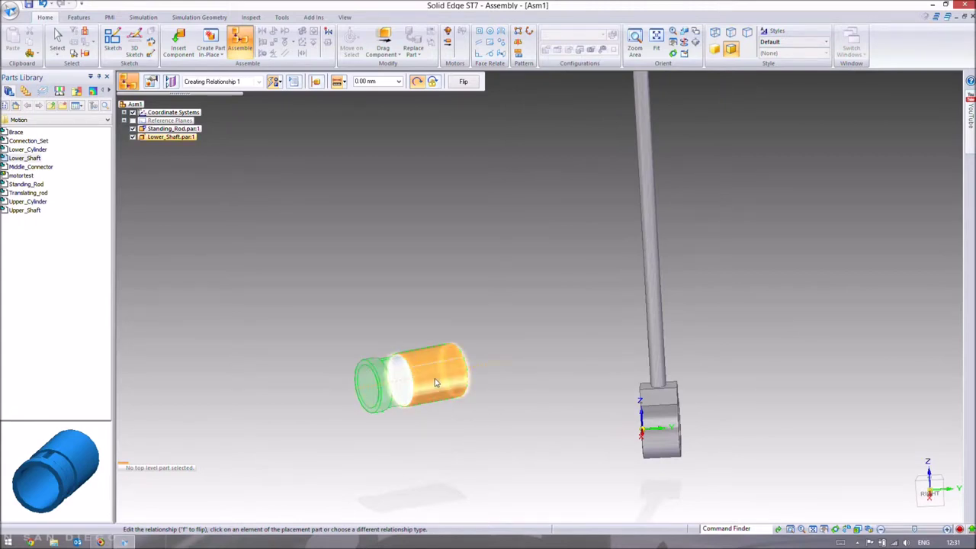
pyautogui.moveTo(555, 435)
pyautogui.mouseDown(button='middle')
pyautogui.moveTo(566, 430)
pyautogui.moveTo(550, 431)
pyautogui.mouseUp(button='middle')
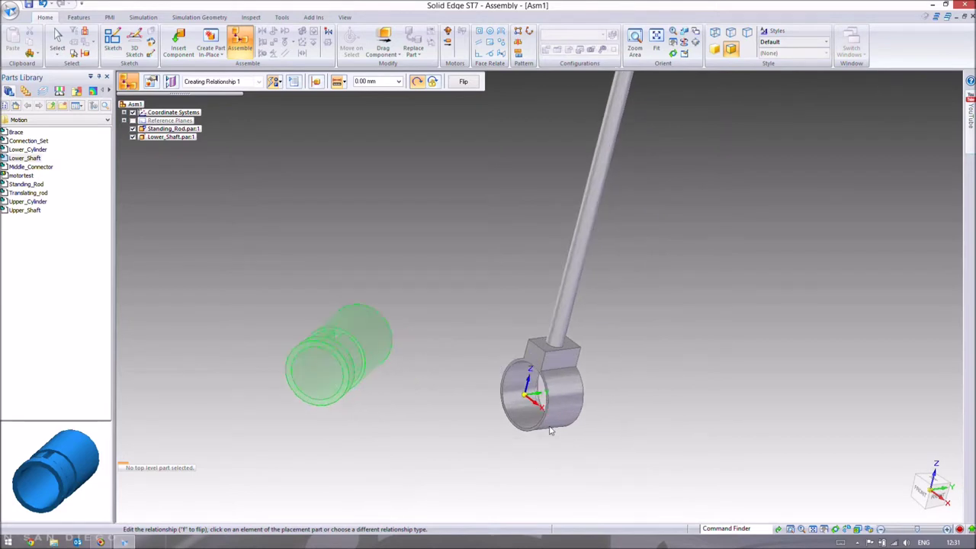
pyautogui.click(330, 331)
pyautogui.click(505, 404)
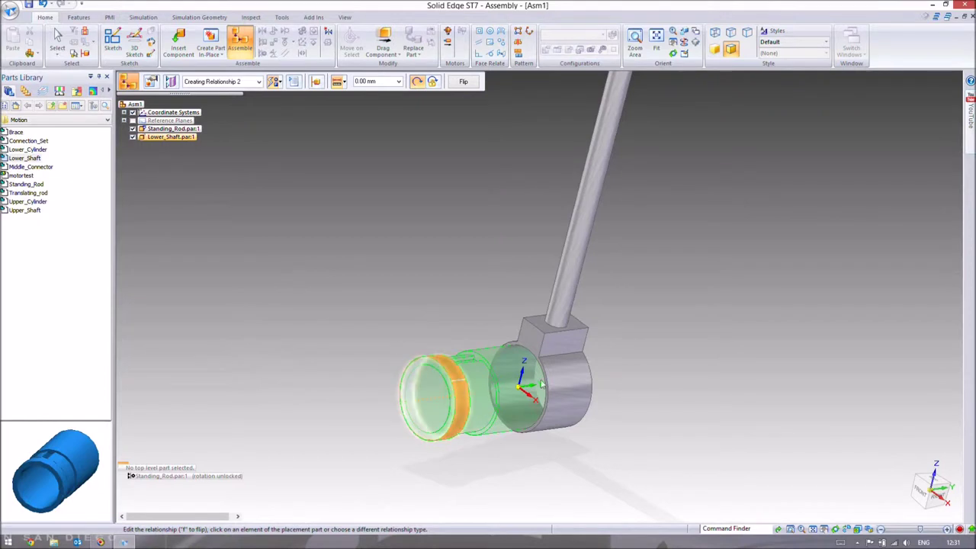
# - Constrain the planar cutout face of Lower_Shaft to the front face of the Standing_Rod ring with a 0.00 mm offset
pyautogui.moveTo(337, 415); pyautogui.dragTo(407, 394, button='middle')
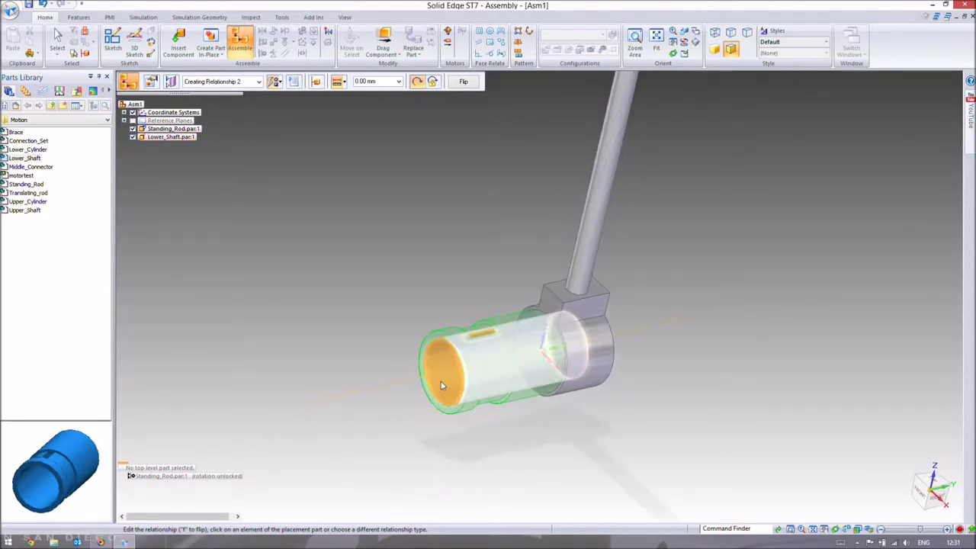
pyautogui.click(536, 373)
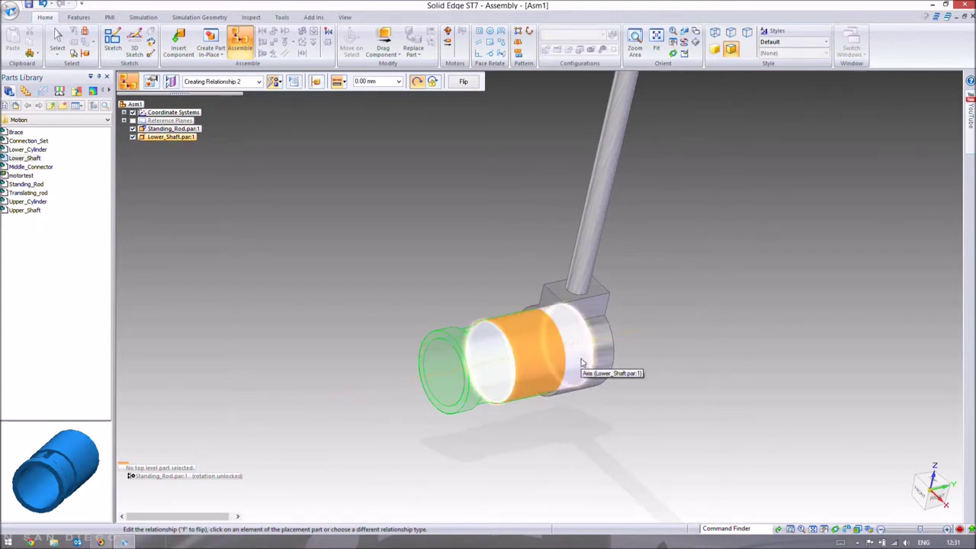
pyautogui.click(531, 353)
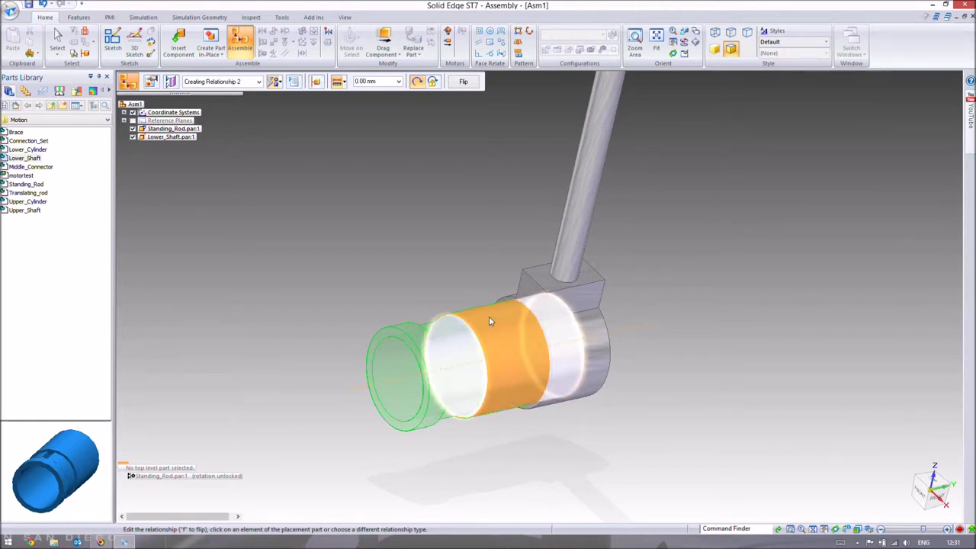
pyautogui.click(554, 323)
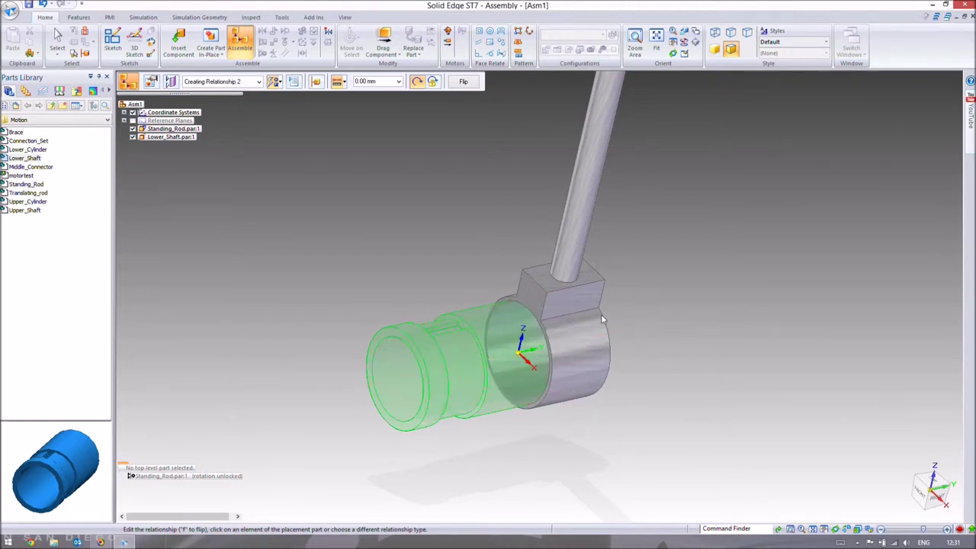
pyautogui.scroll(5, 580, 318)
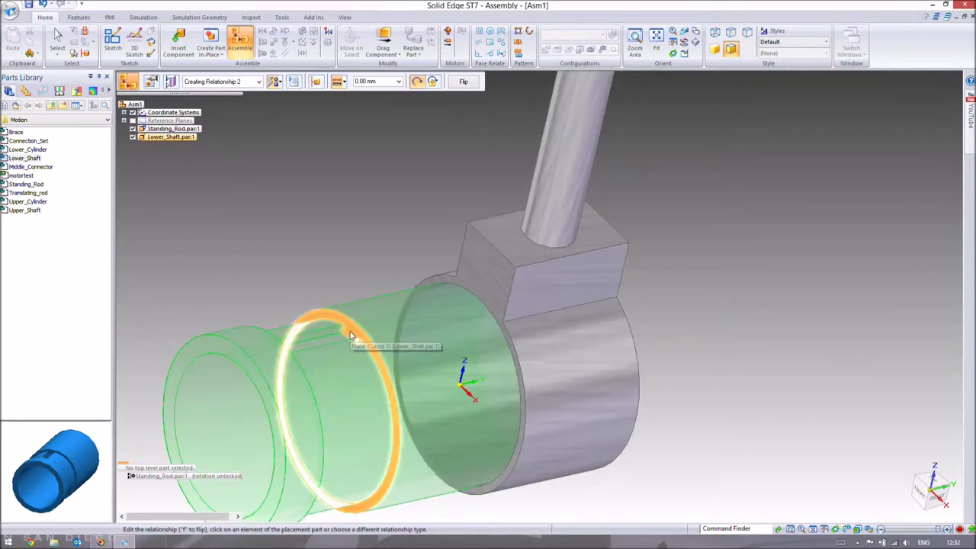
pyautogui.click(352, 335)
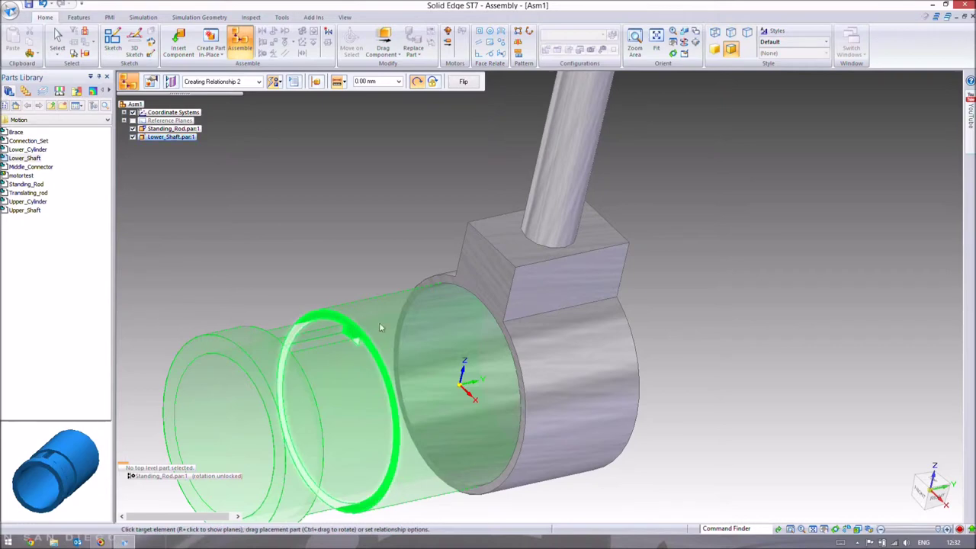
pyautogui.click(488, 304)
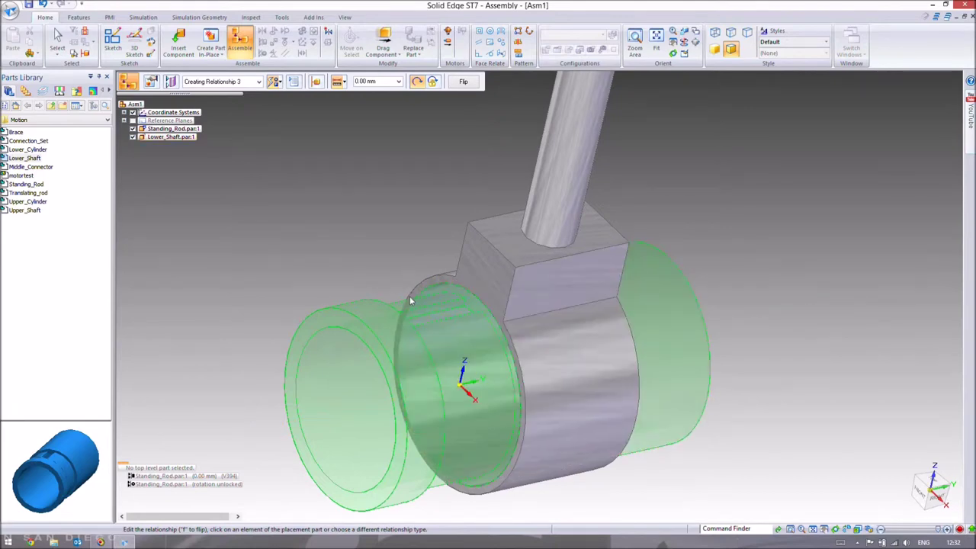
# - Add Middle_Connector to the assembly, placing it next to the collar end of Lower_Shaft
pyautogui.scroll(-1, 417, 304)
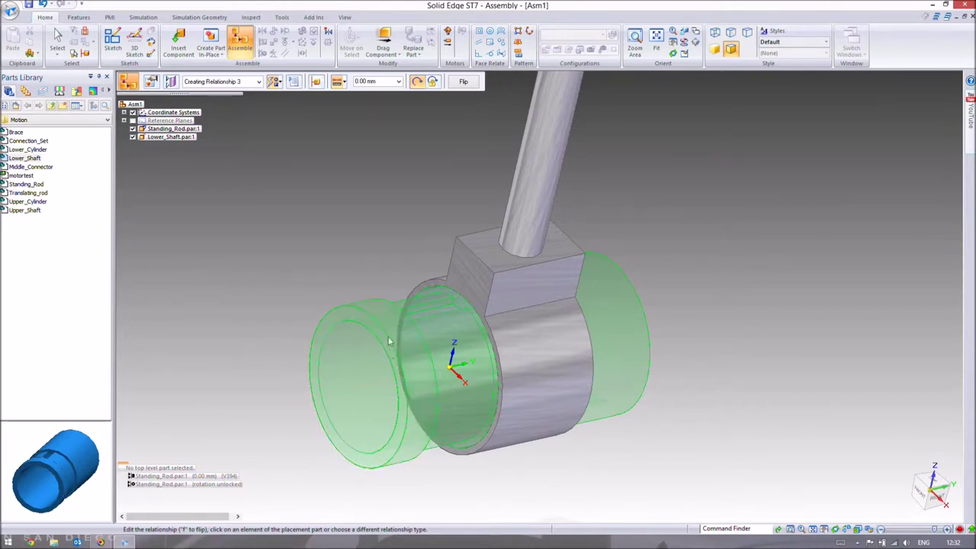
pyautogui.scroll(-2, 505, 334)
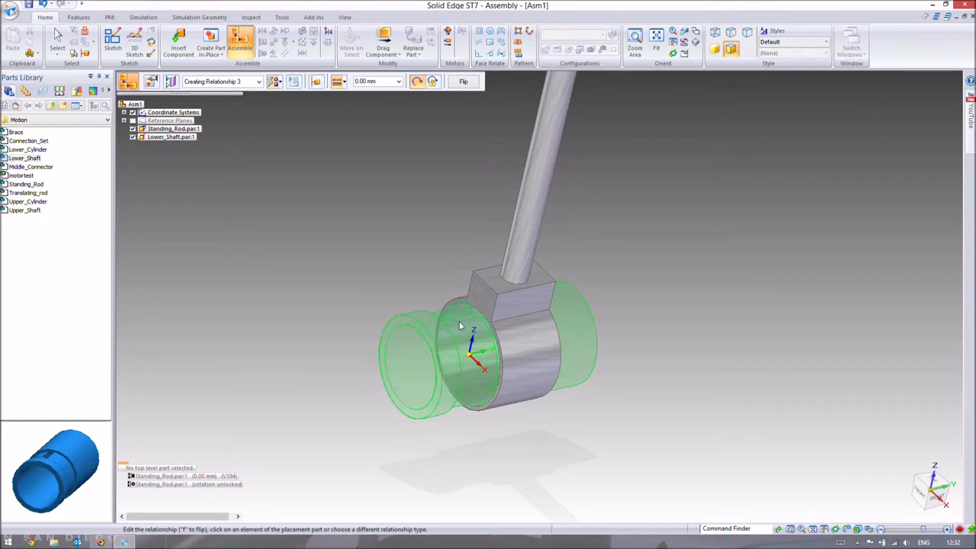
pyautogui.click(463, 351)
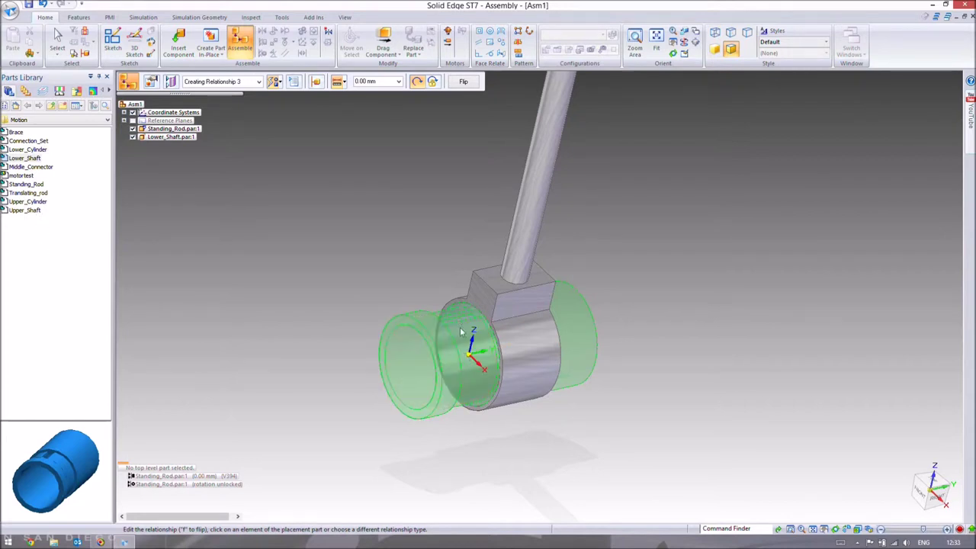
pyautogui.click(29, 166)
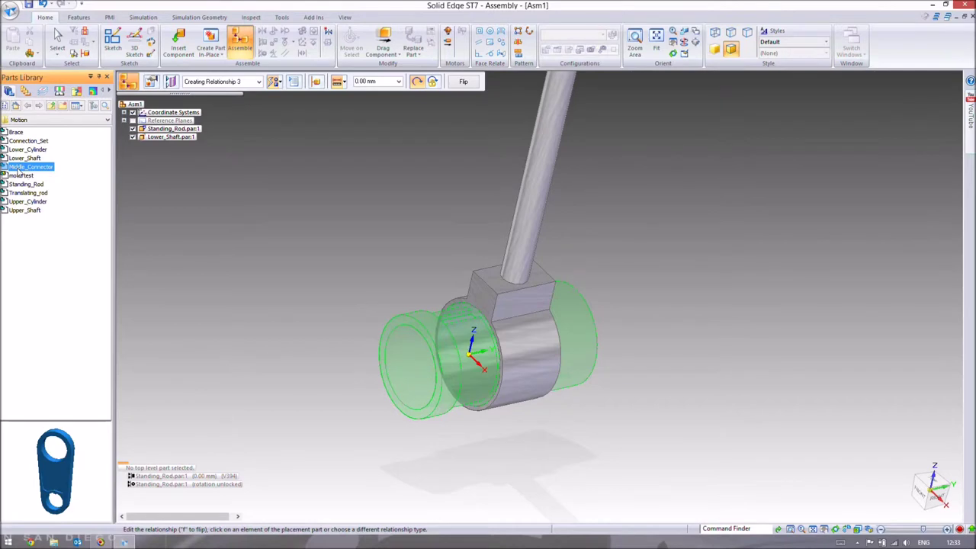
pyautogui.moveTo(247, 241); pyautogui.dragTo(267, 242)
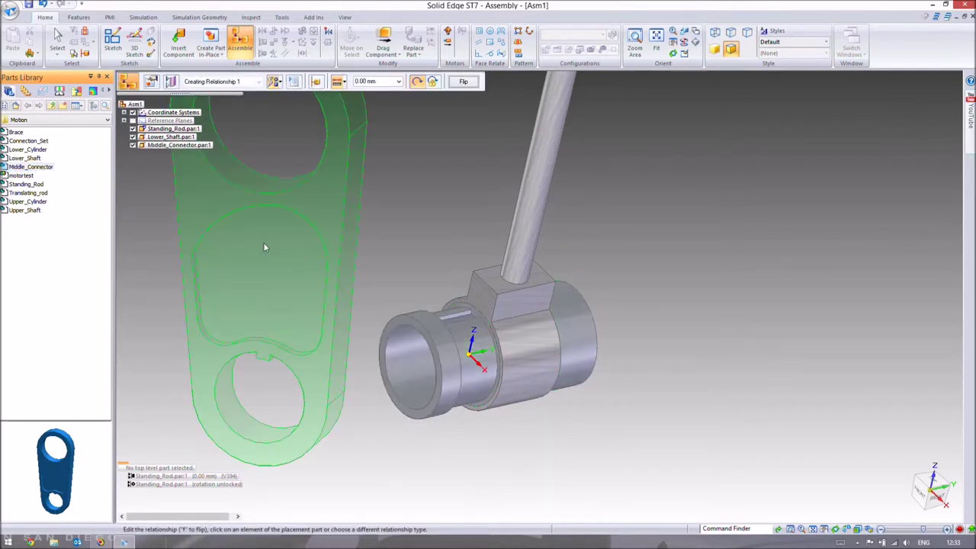
# - Align the axis of Middle_Connector's lower, keyed hole with the axis of Lower_Shaft, leaving rotation unlocked
pyautogui.scroll(-2, 391, 285)
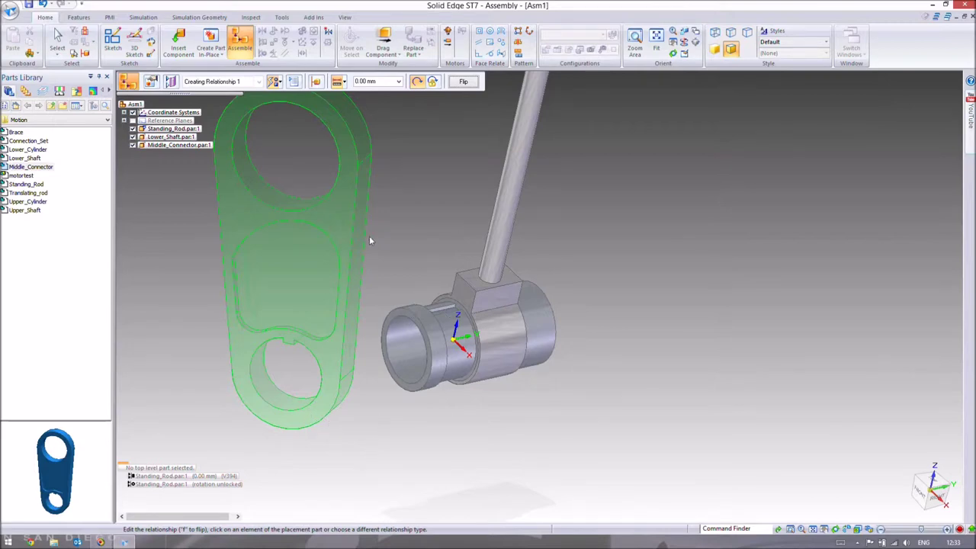
pyautogui.scroll(2, 386, 313)
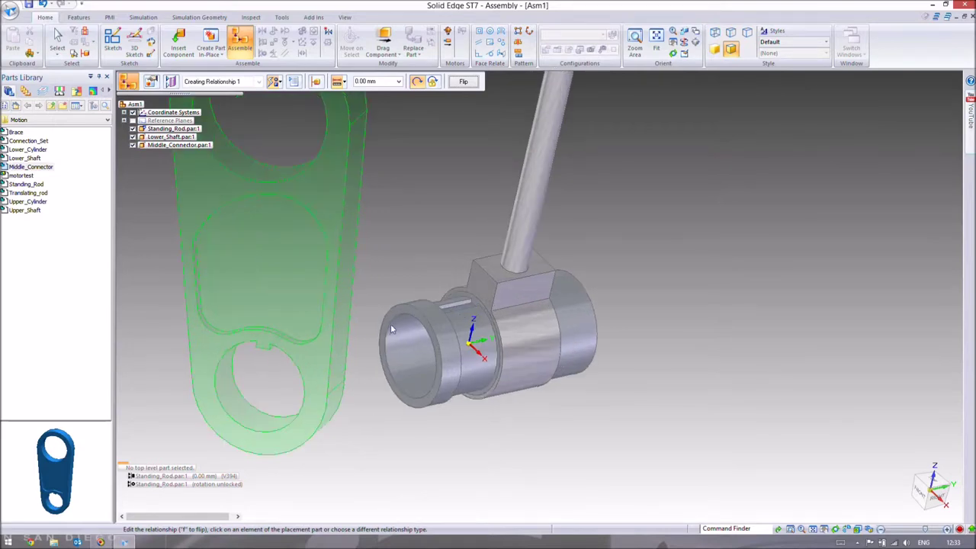
pyautogui.click(258, 419)
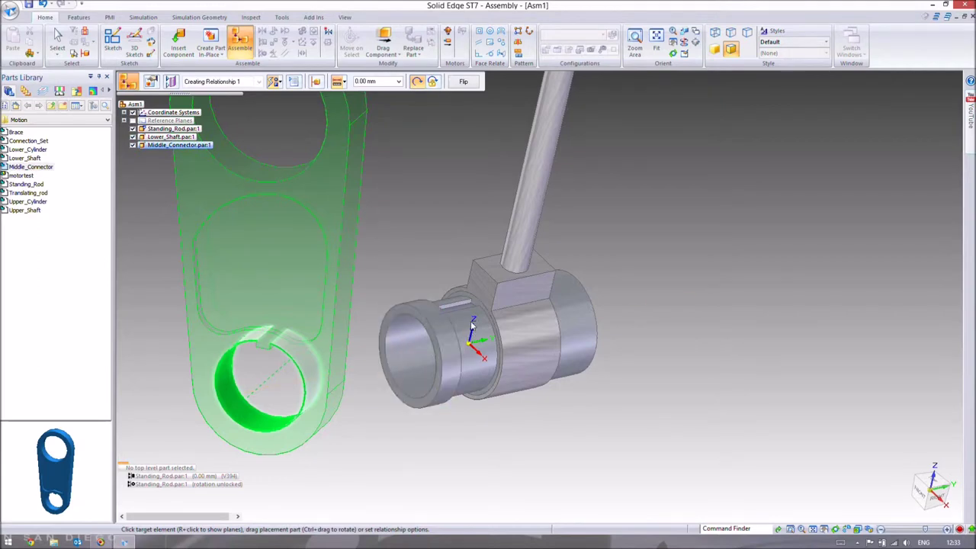
pyautogui.click(467, 316)
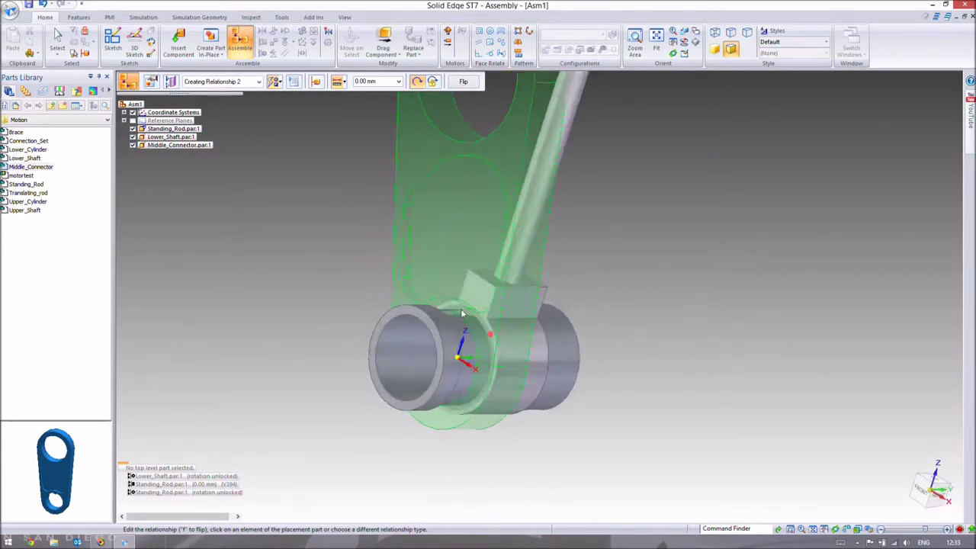
# - Constrain the flat face around Middle_Connector's keyed hole to the shoulder of Lower_Shaft's collar with a 0.00 mm offset
pyautogui.scroll(4, 465, 317)
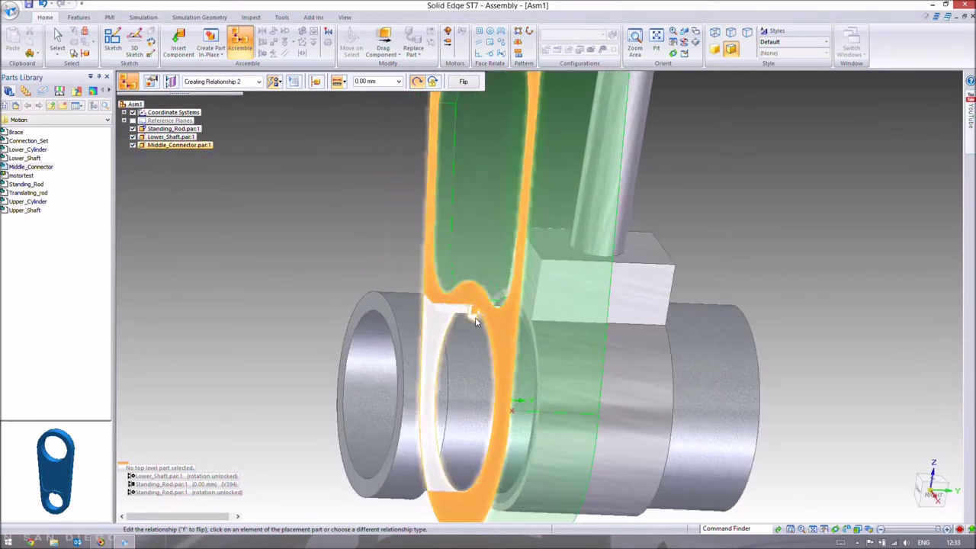
pyautogui.scroll(2, 475, 322)
pyautogui.click(475, 328)
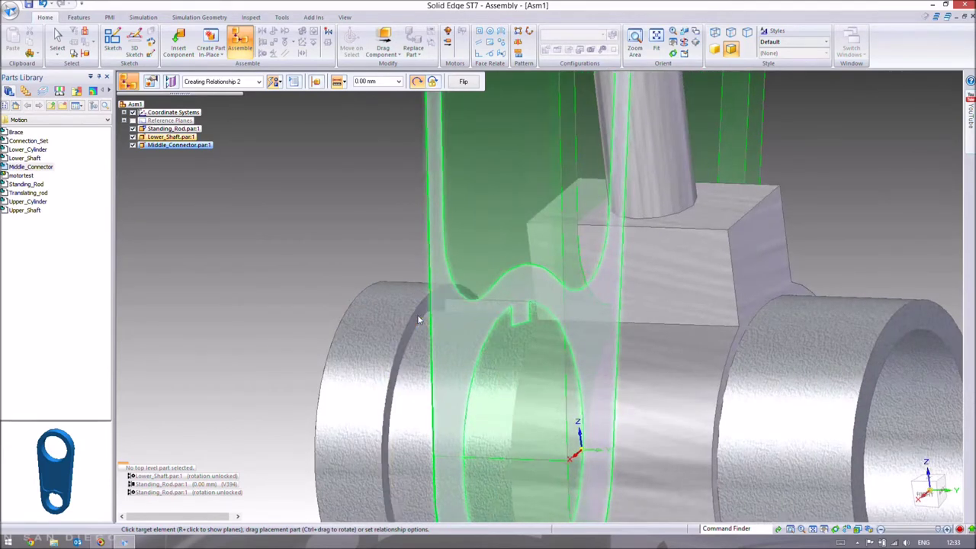
pyautogui.click(418, 321)
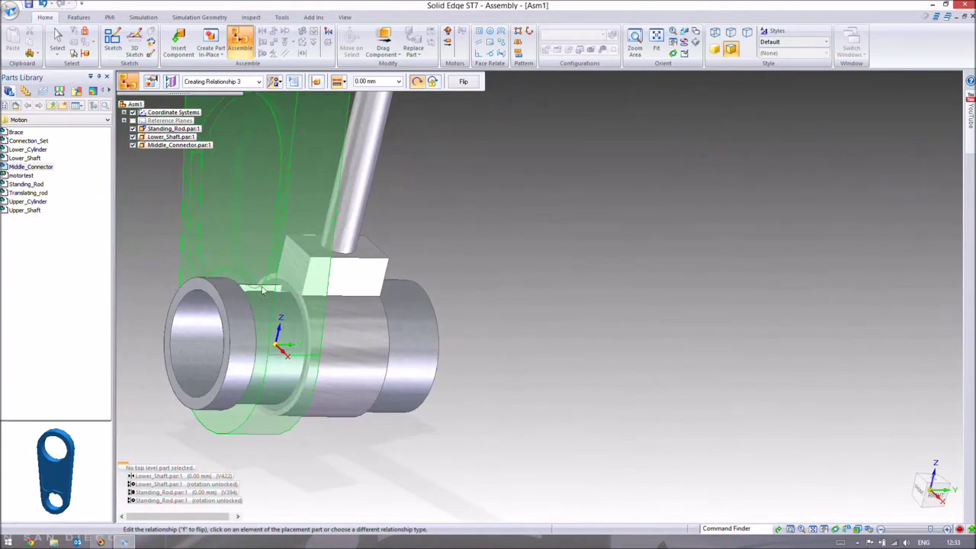
# - Constrain the side face of Middle_Connector's key to the side wall of the Lower_Shaft slot with a 0.00 mm offset
pyautogui.scroll(2, 263, 289)
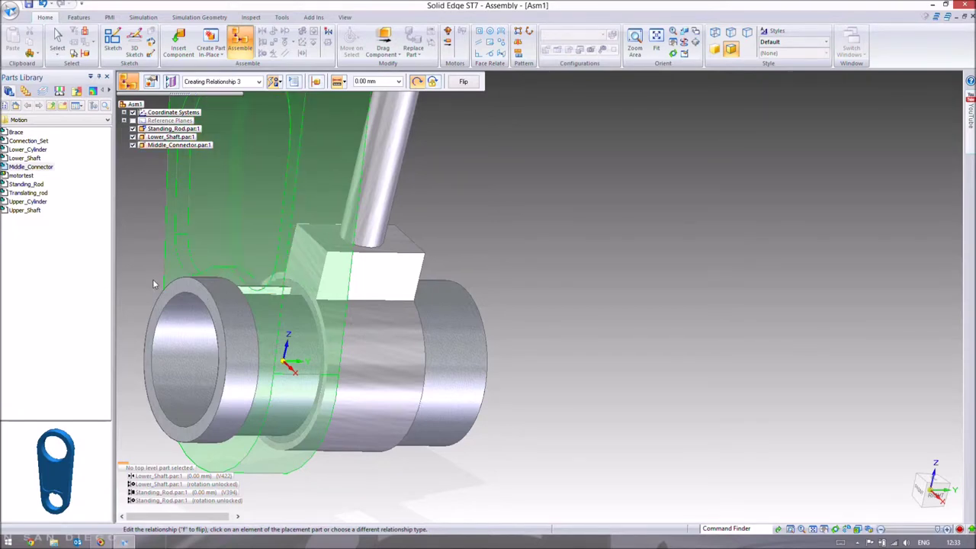
pyautogui.moveTo(201, 305); pyautogui.dragTo(200, 353, button='middle')
pyautogui.scroll(5, 202, 347)
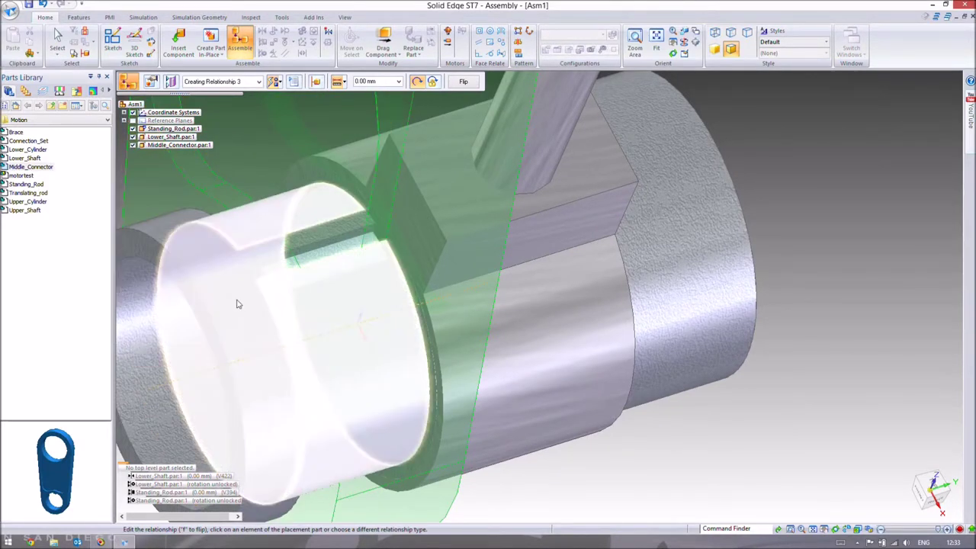
pyautogui.moveTo(217, 279); pyautogui.dragTo(334, 198, button='middle')
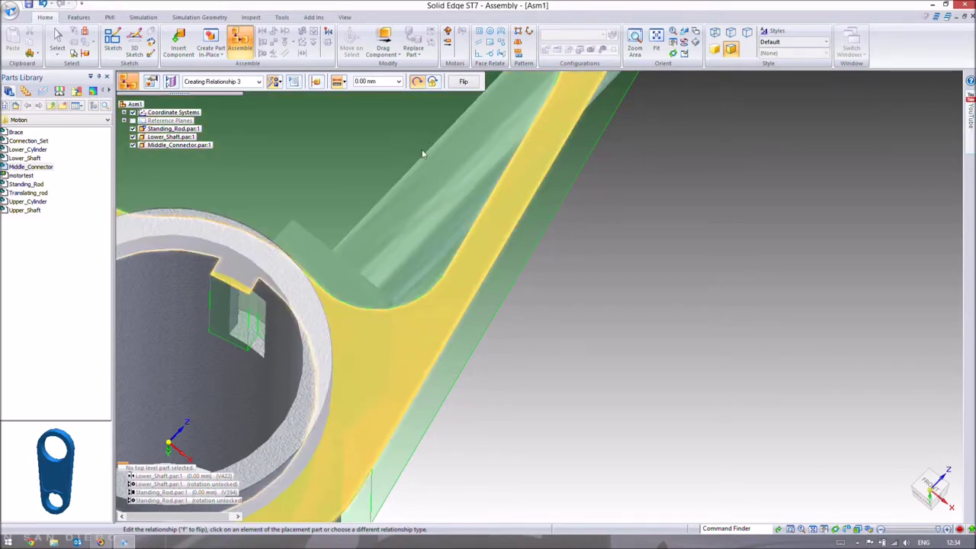
pyautogui.click(267, 322)
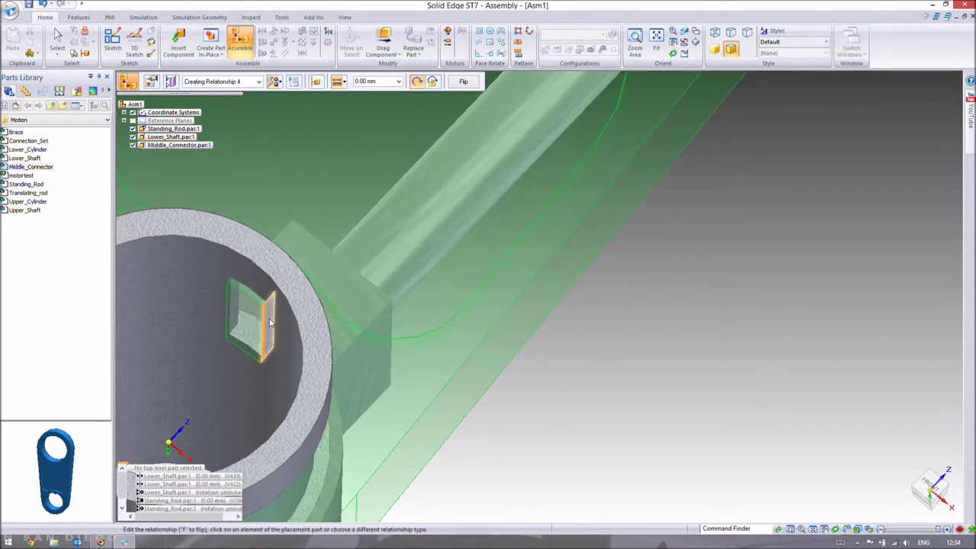
pyautogui.click(327, 326)
pyautogui.moveTo(341, 313); pyautogui.dragTo(233, 286, button='middle')
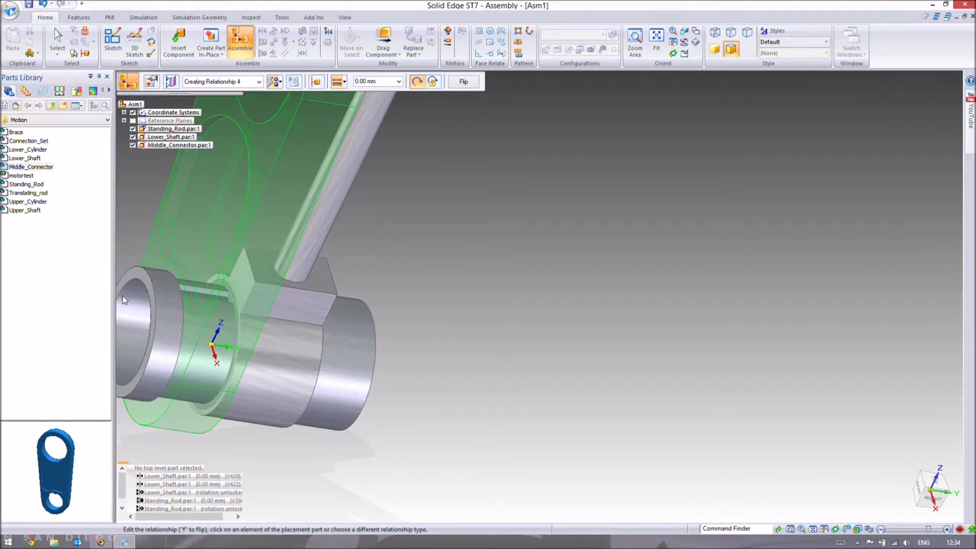
# - Show the whole mechanism in isometric view, end the placement of Middle_Connector and clear the selection
pyautogui.hotkey('ctrl', 'i')
pyautogui.scroll(2, 605, 412)
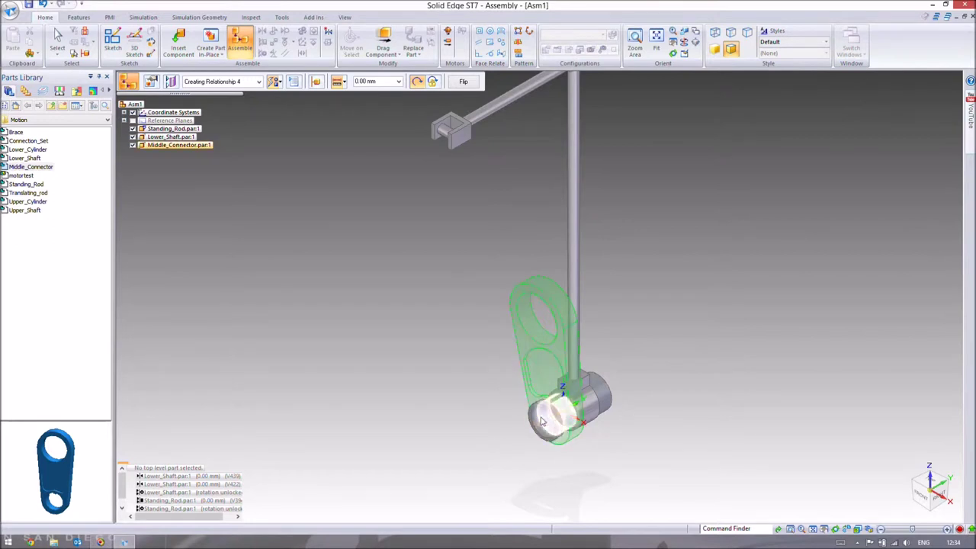
pyautogui.press('Escape')
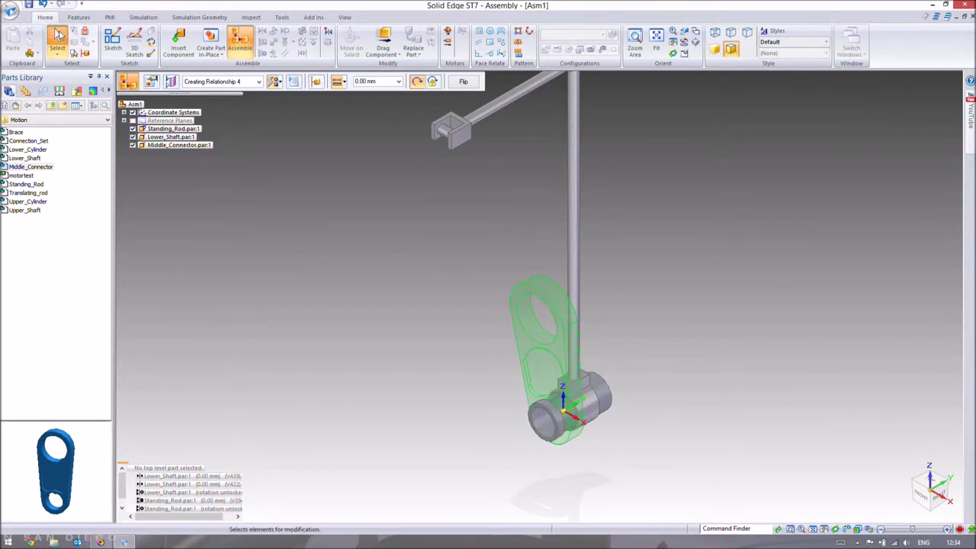
pyautogui.click(487, 415)
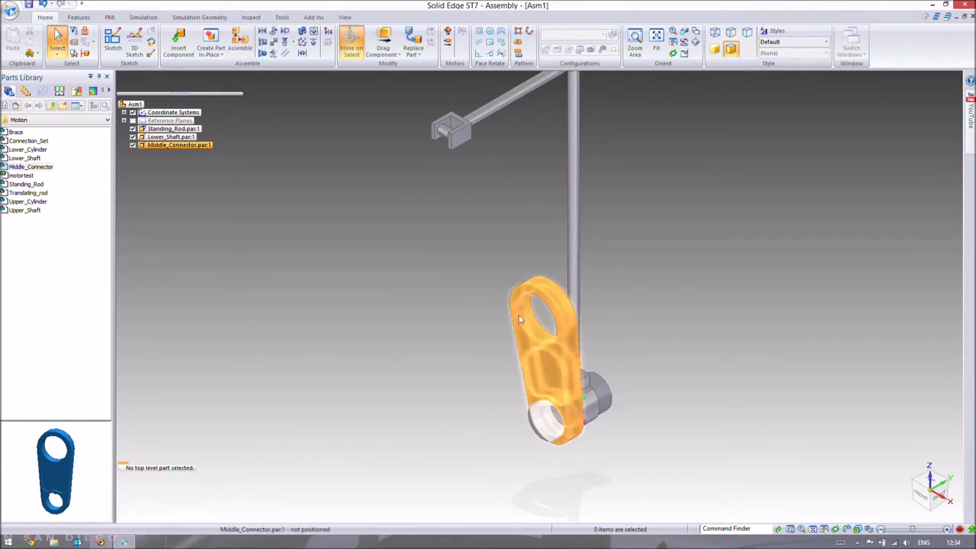
pyautogui.click(462, 327)
pyautogui.click(404, 303)
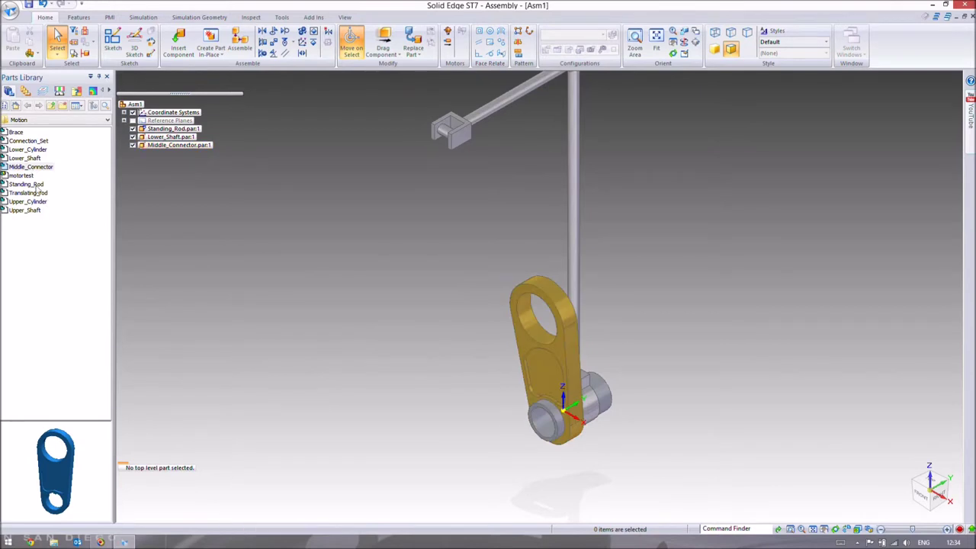
# - Add Upper_Shaft to the assembly and align its axis with Middle_Connector's upper hole, leaving rotation unlocked
pyautogui.click(33, 211)
pyautogui.moveTo(25, 209); pyautogui.dragTo(346, 307)
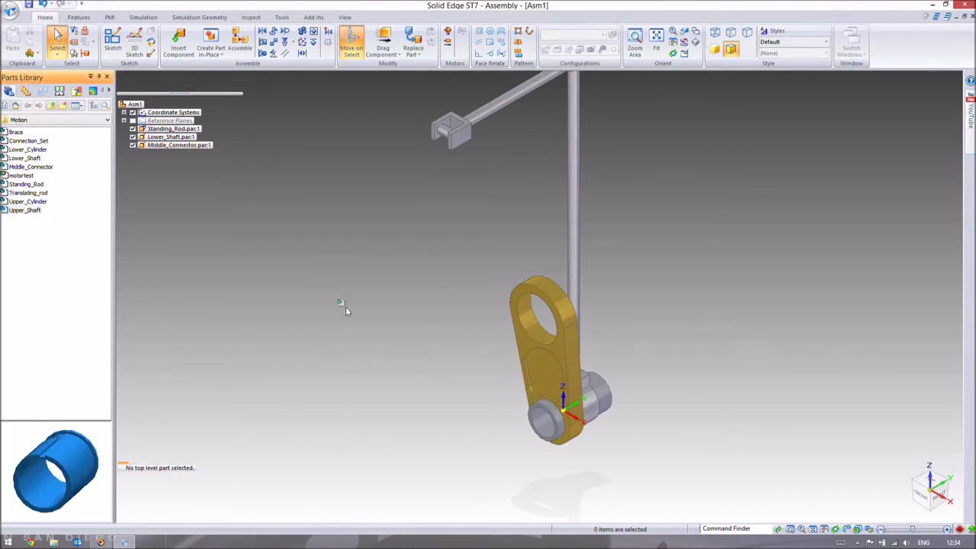
pyautogui.scroll(3, 397, 323)
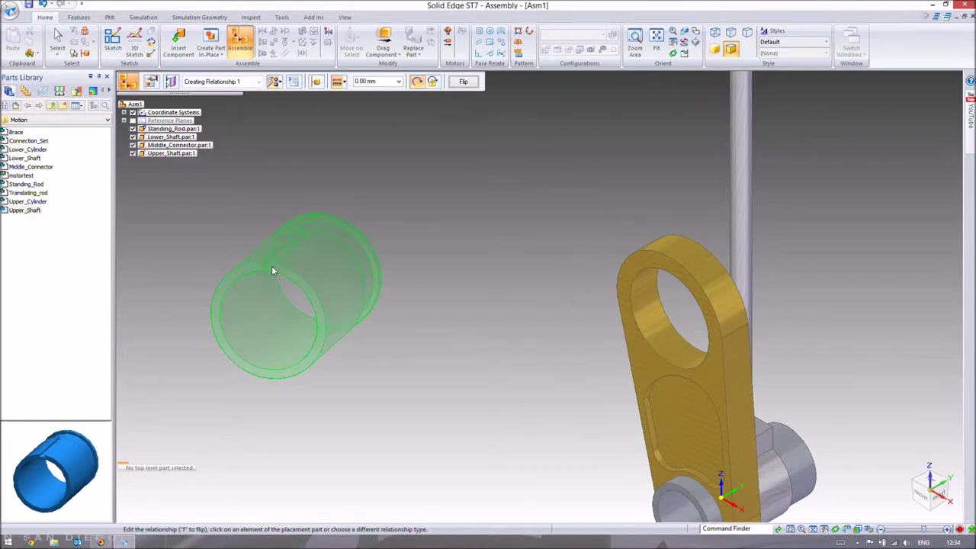
pyautogui.click(351, 243)
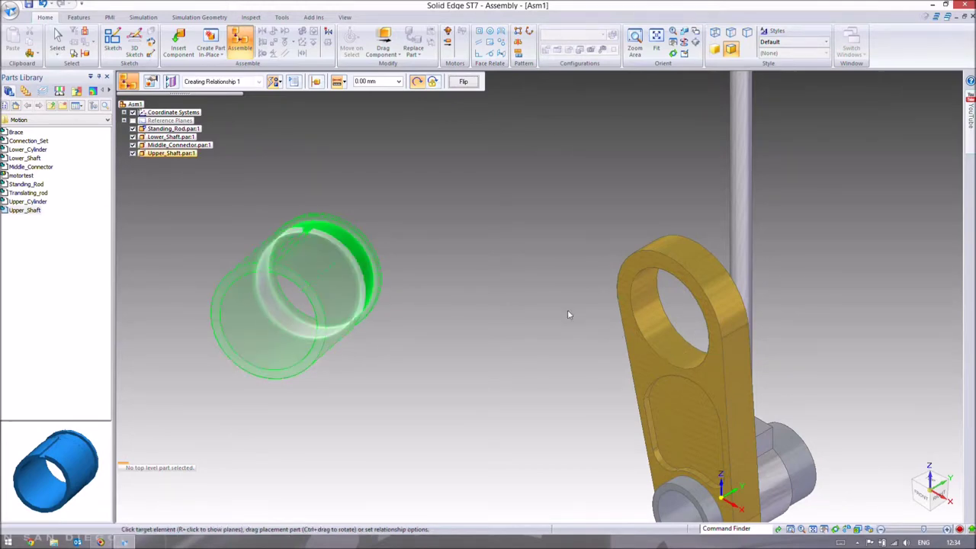
pyautogui.click(644, 335)
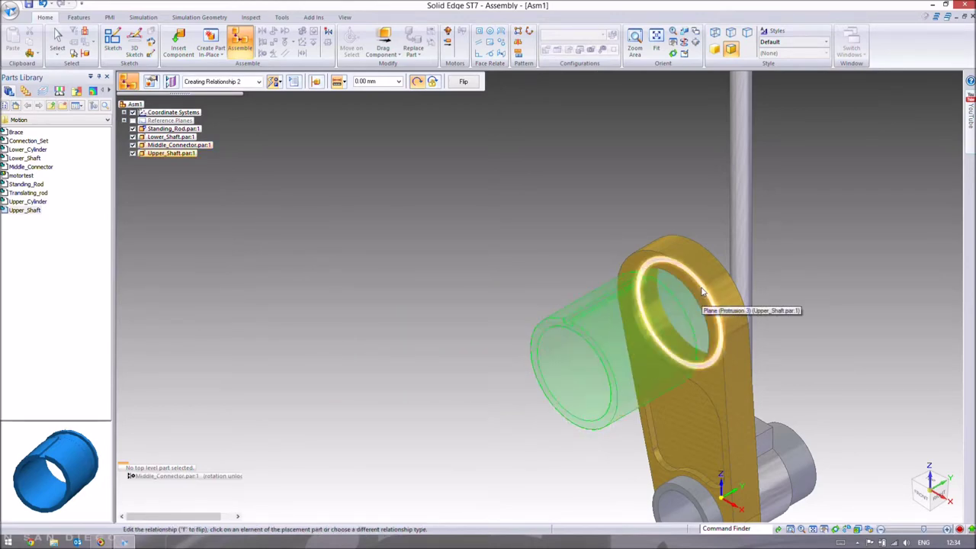
# - Mate Upper_Shaft's flange face to the rod-side face of Middle_Connector with a 0.00 mm offset and finish the placement
pyautogui.click(702, 291)
pyautogui.moveTo(702, 291); pyautogui.dragTo(759, 370, button='middle')
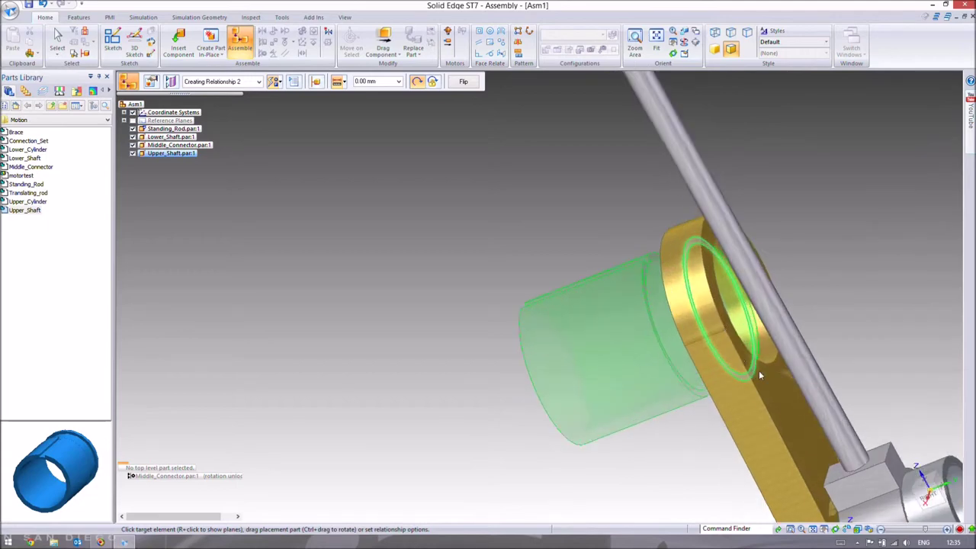
pyautogui.click(684, 341)
pyautogui.rightClick(278, 180)
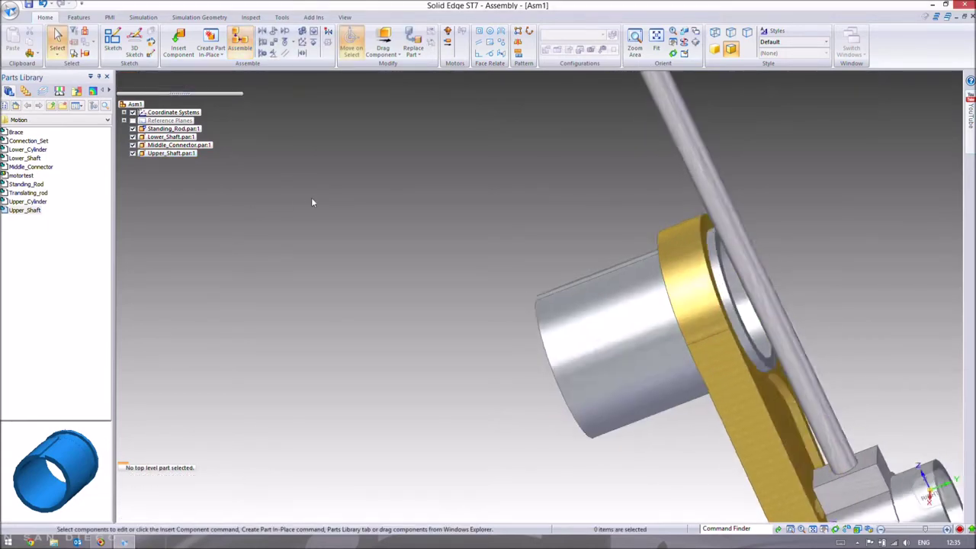
# - Add Brace to the assembly, placing it beside the open, slotted end of Upper_Shaft
pyautogui.moveTo(311, 198); pyautogui.dragTo(373, 191, button='middle')
pyautogui.scroll(3, 439, 272)
pyautogui.scroll(-2, 491, 350)
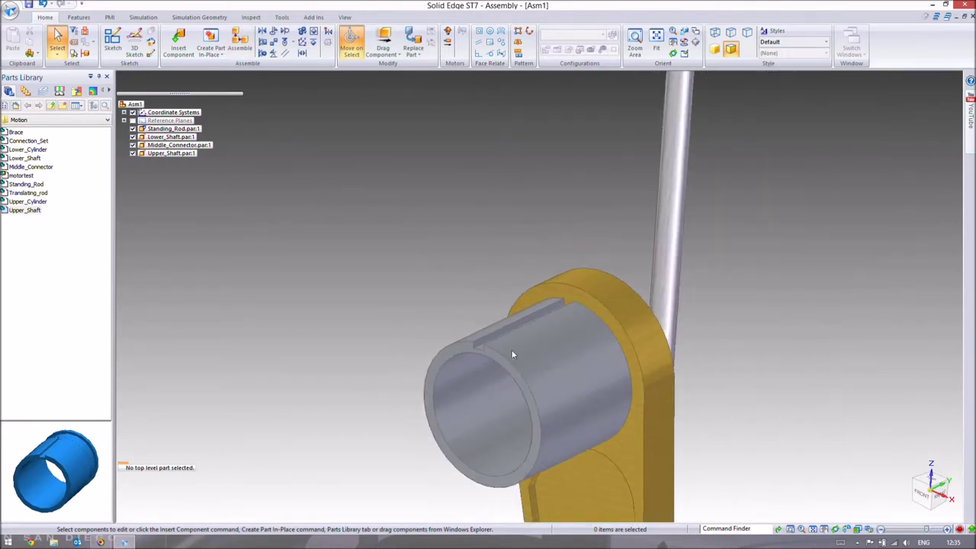
pyautogui.scroll(-3, 489, 299)
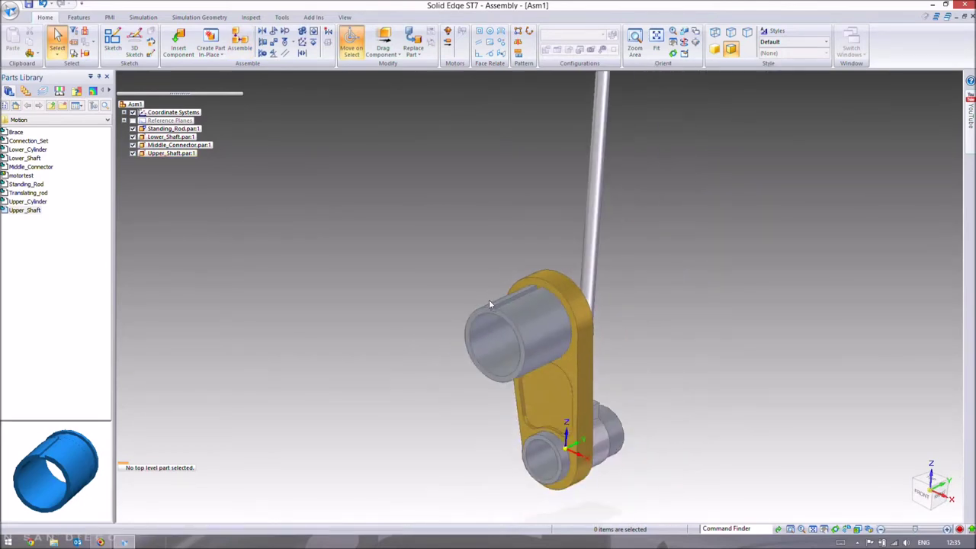
pyautogui.scroll(2, 496, 313)
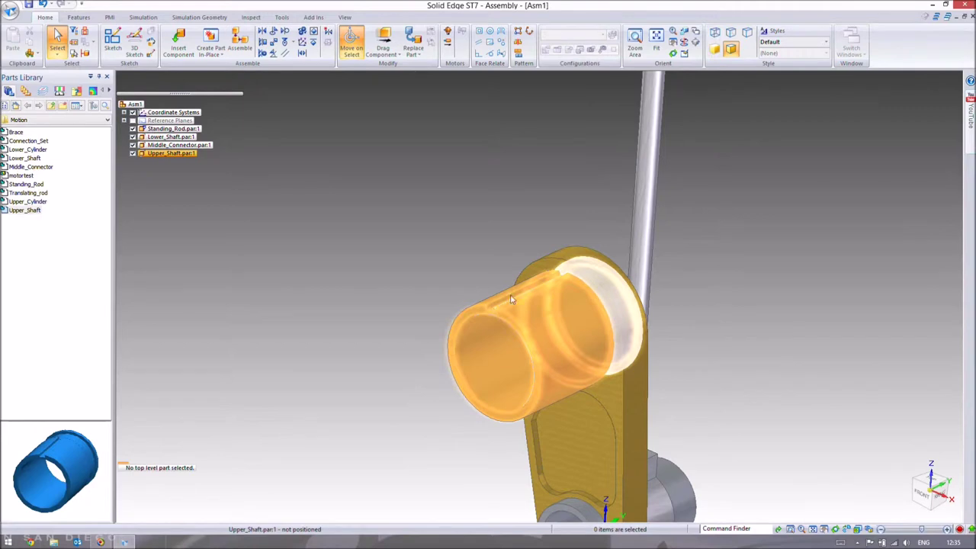
pyautogui.scroll(-3, 483, 306)
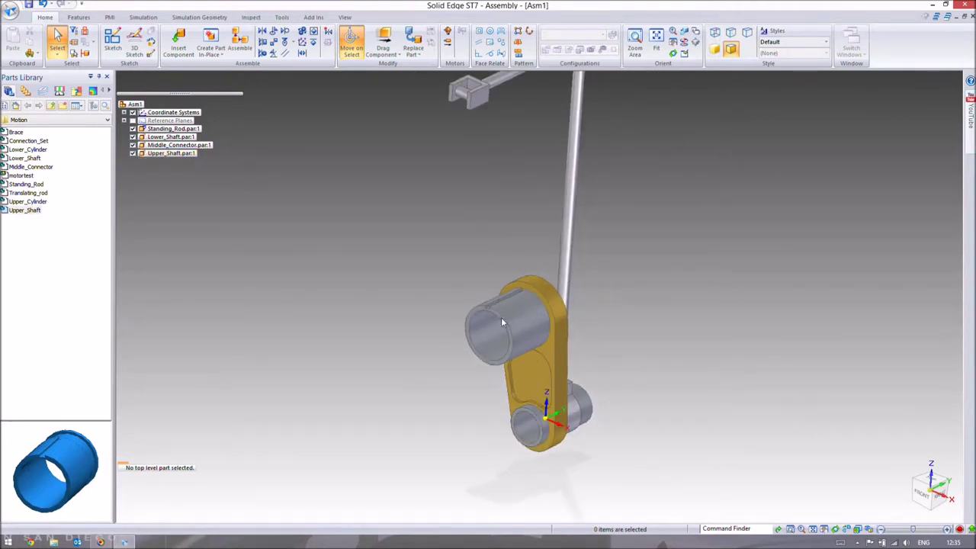
pyautogui.scroll(-2, 410, 313)
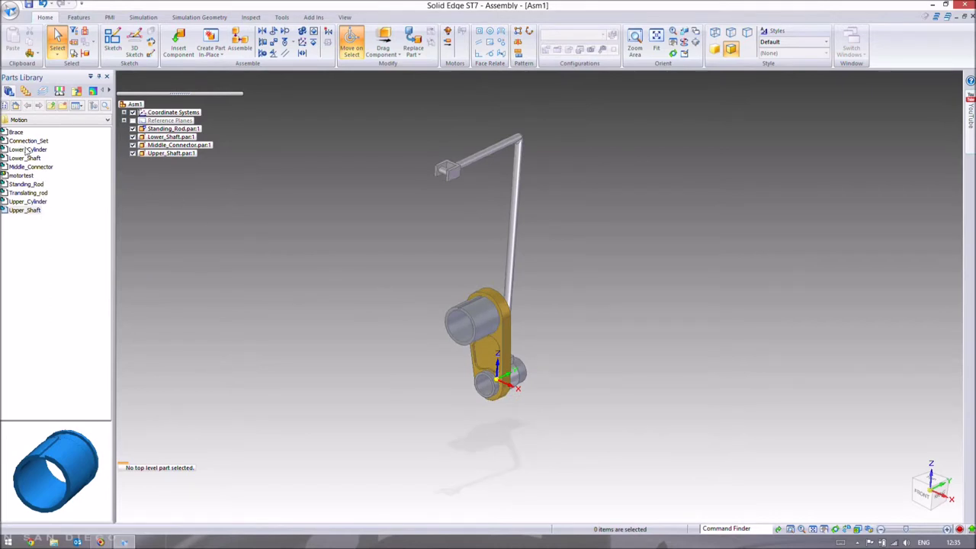
pyautogui.click(27, 141)
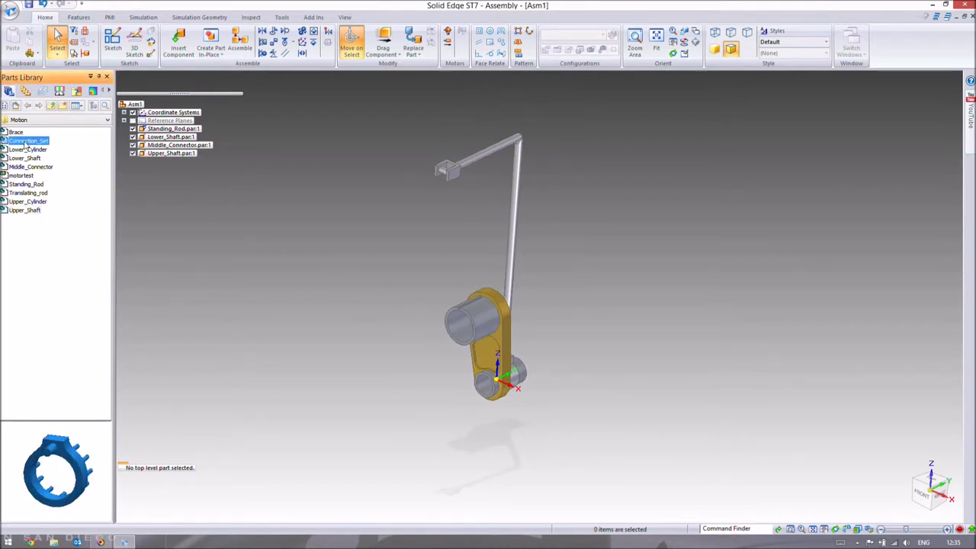
pyautogui.click(17, 132)
pyautogui.moveTo(120, 160); pyautogui.dragTo(384, 322)
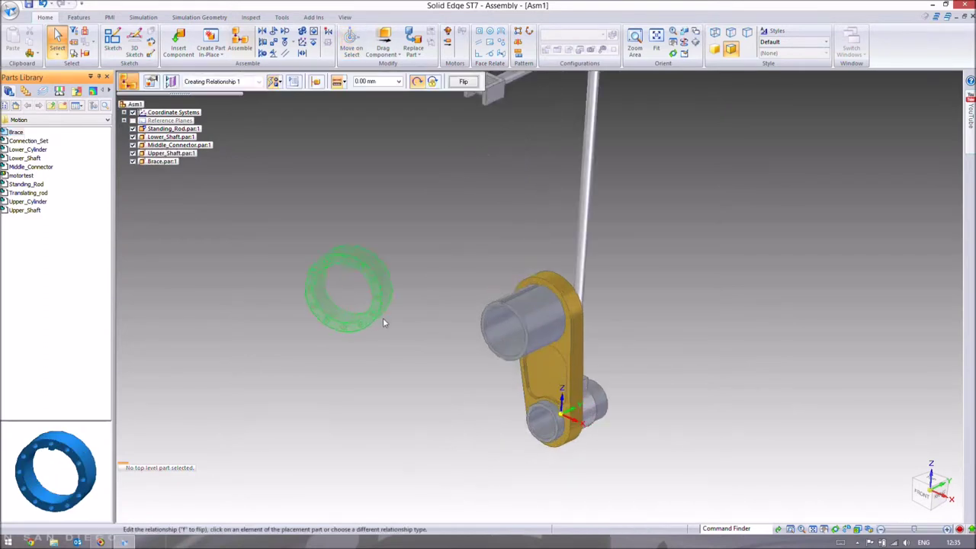
# - Align the axis of Brace's inner bore with the axis of Upper_Shaft, leaving rotation unlocked
pyautogui.scroll(3, 385, 311)
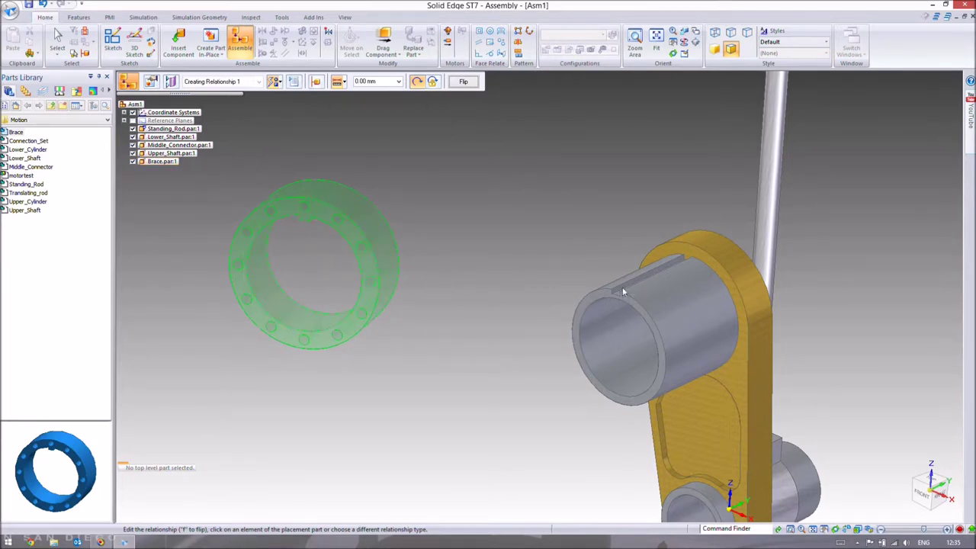
pyautogui.click(274, 282)
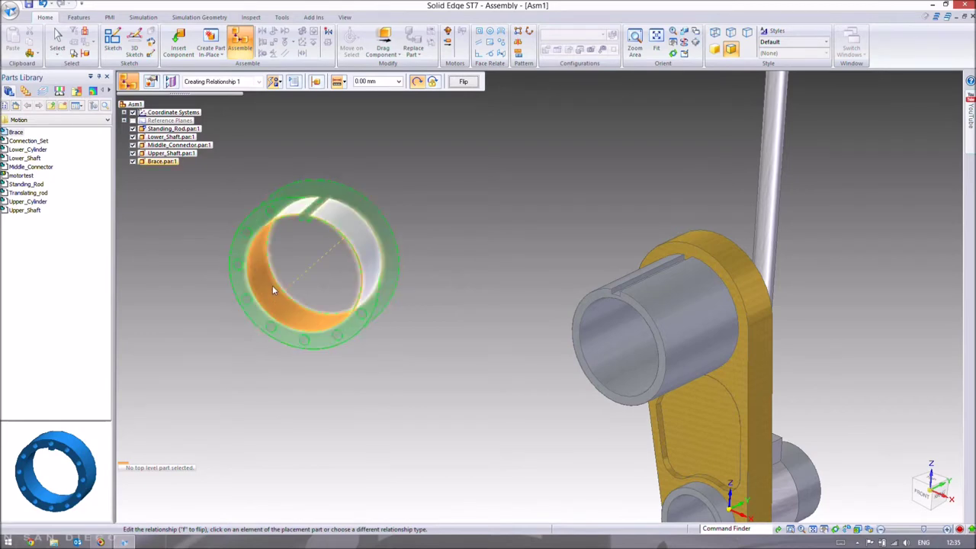
pyautogui.click(657, 300)
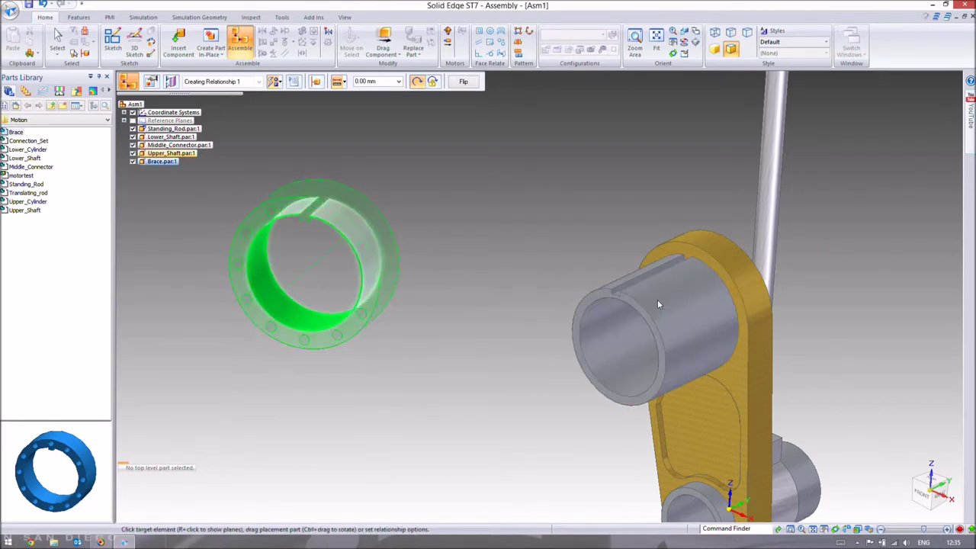
# - Constrain Brace's drilled ring face flush with the open end face of Upper_Shaft at a 0.00 mm offset
pyautogui.scroll(2, 657, 295)
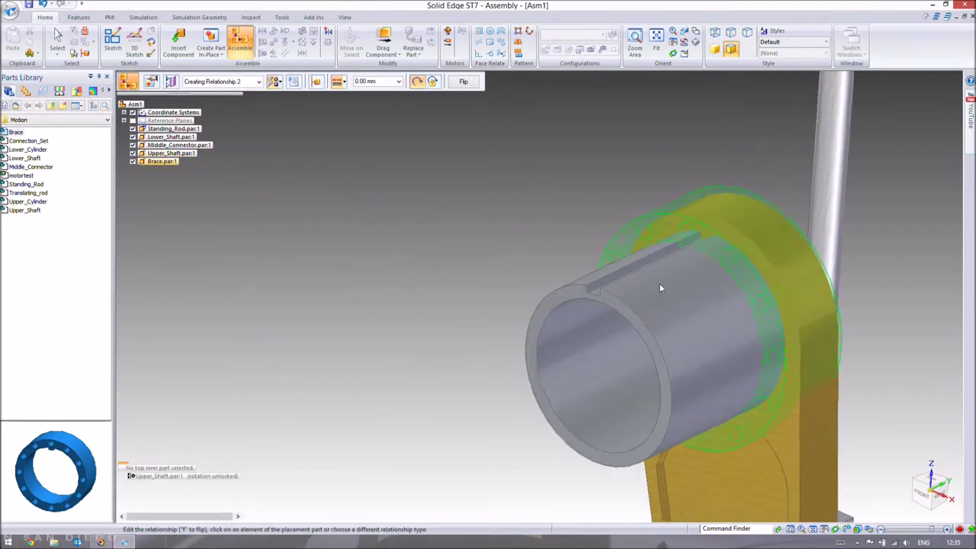
pyautogui.click(667, 236)
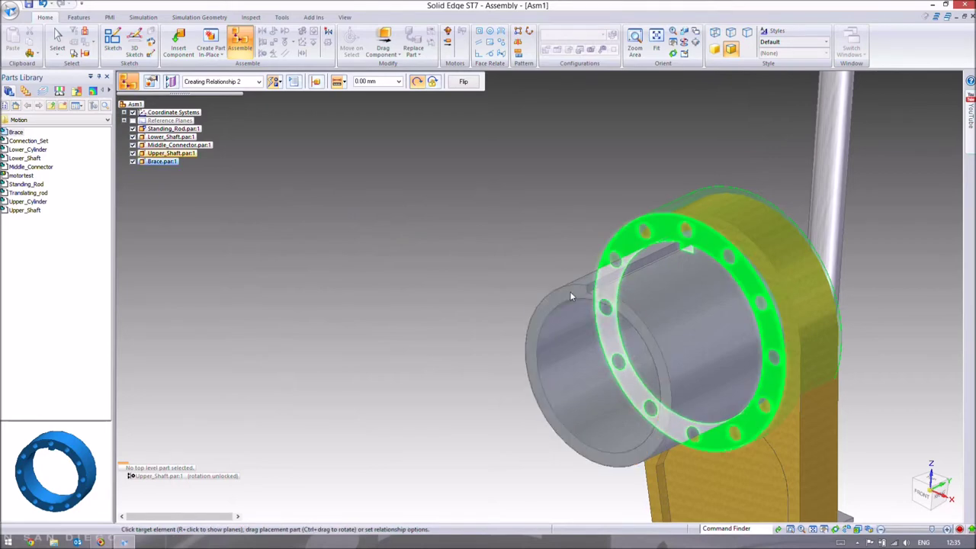
pyautogui.click(596, 294)
# - Constrain the side face of Brace's key to the side wall of the Upper_Shaft slot with a 0.00 mm offset
pyautogui.scroll(3, 596, 296)
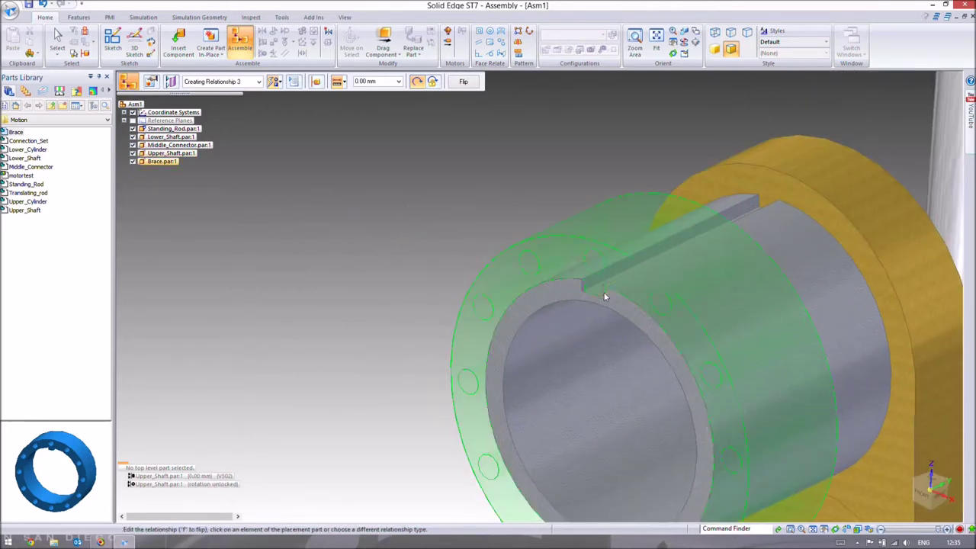
pyautogui.scroll(2, 604, 296)
pyautogui.click(610, 293)
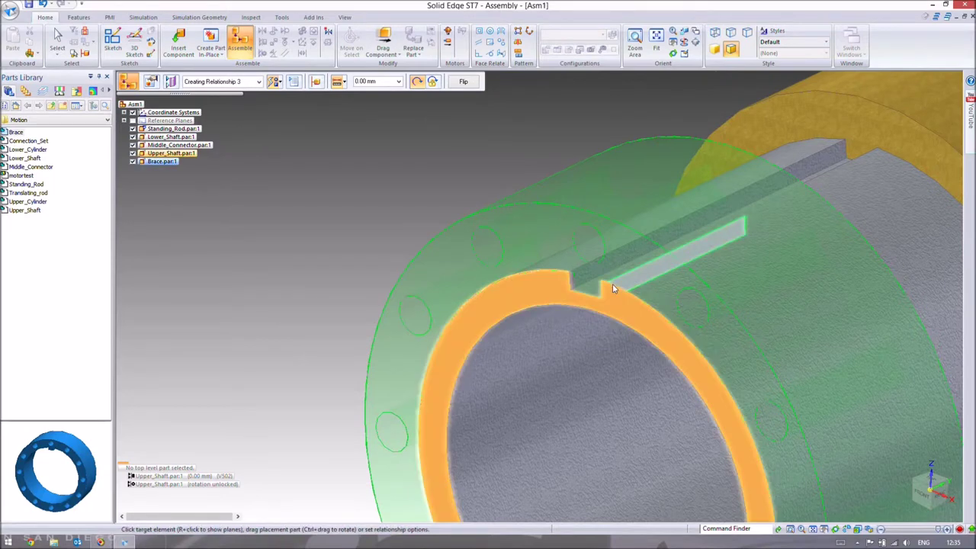
pyautogui.click(621, 286)
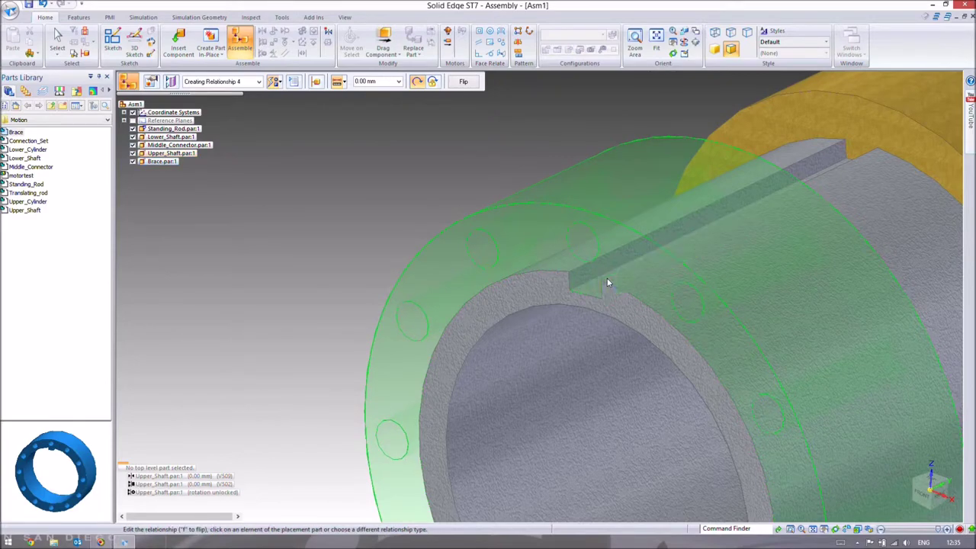
pyautogui.press('Escape')
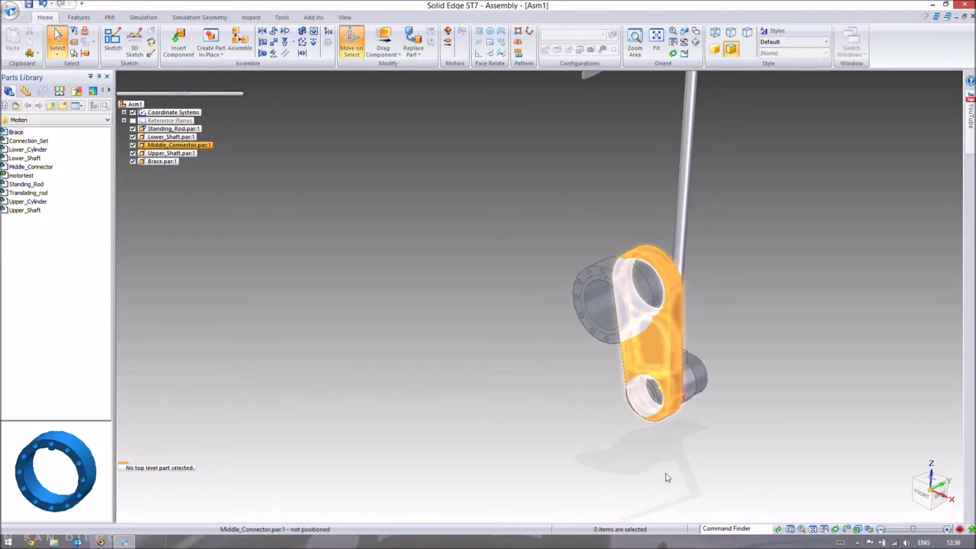
pyautogui.click(640, 296)
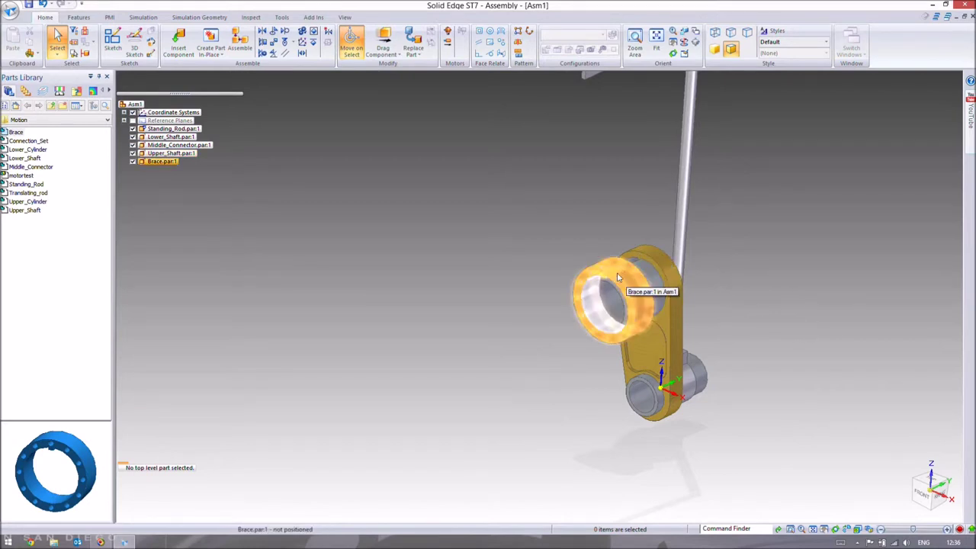
pyautogui.click(670, 328)
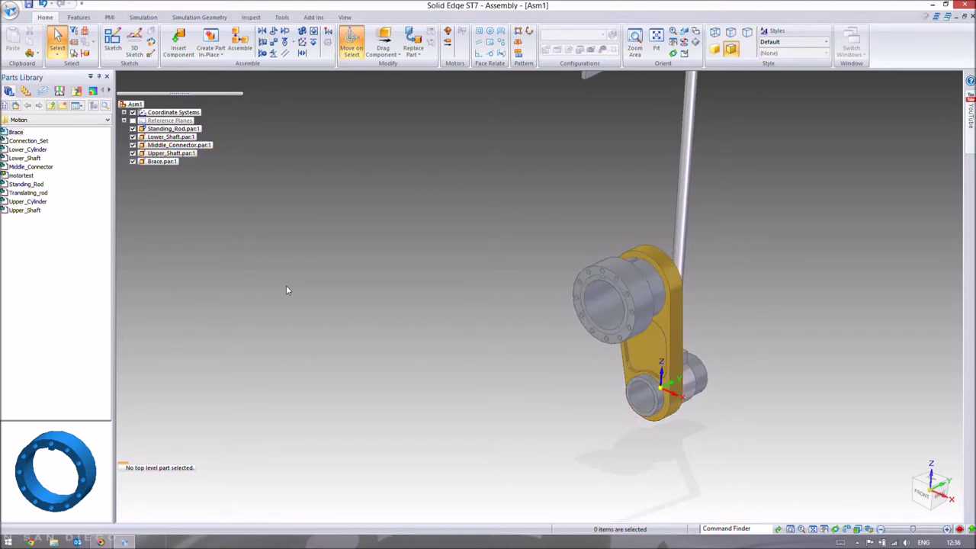
# - Add Connection_Set to the assembly and align one of its pins with a hole in Brace's drilled face, leaving rotation unlocked
pyautogui.click(29, 142)
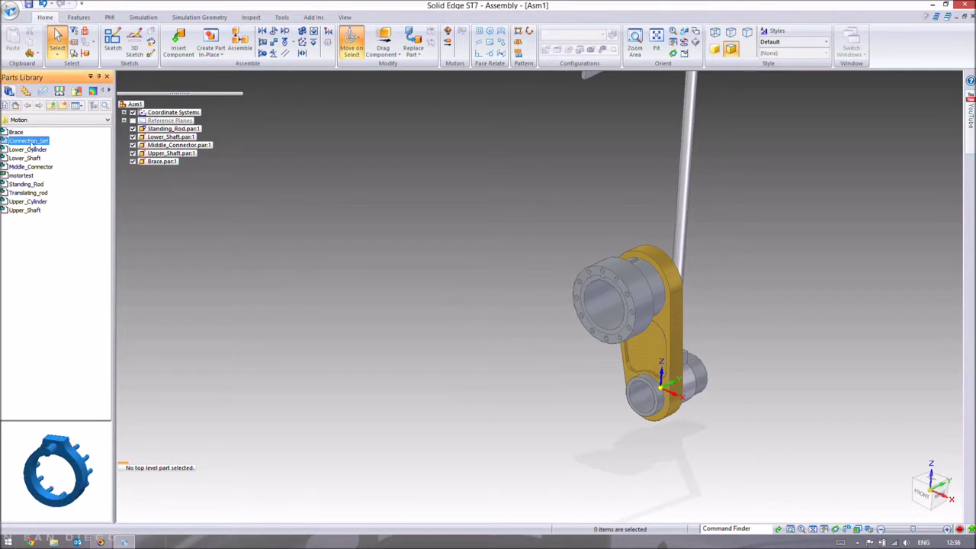
pyautogui.moveTo(28, 145); pyautogui.dragTo(519, 337)
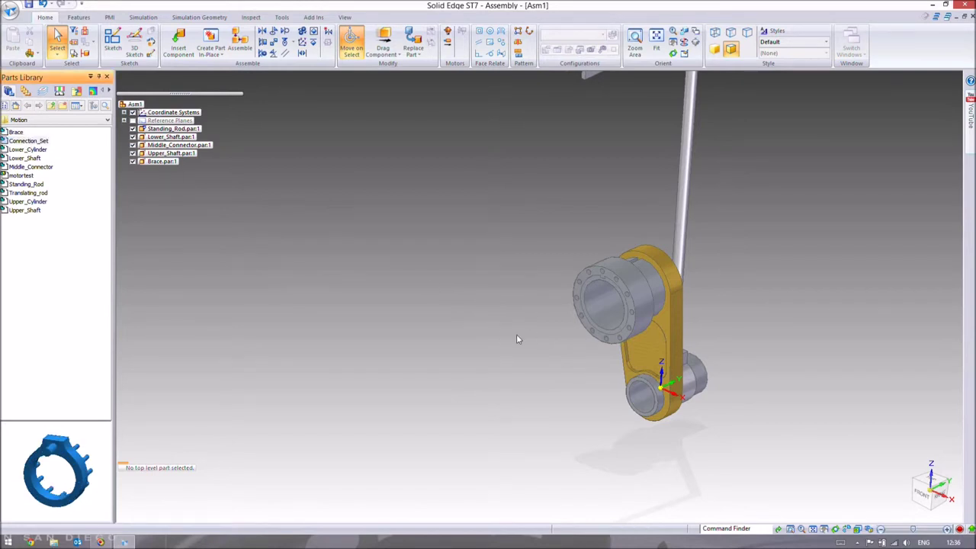
pyautogui.moveTo(577, 331); pyautogui.dragTo(511, 318, button='middle')
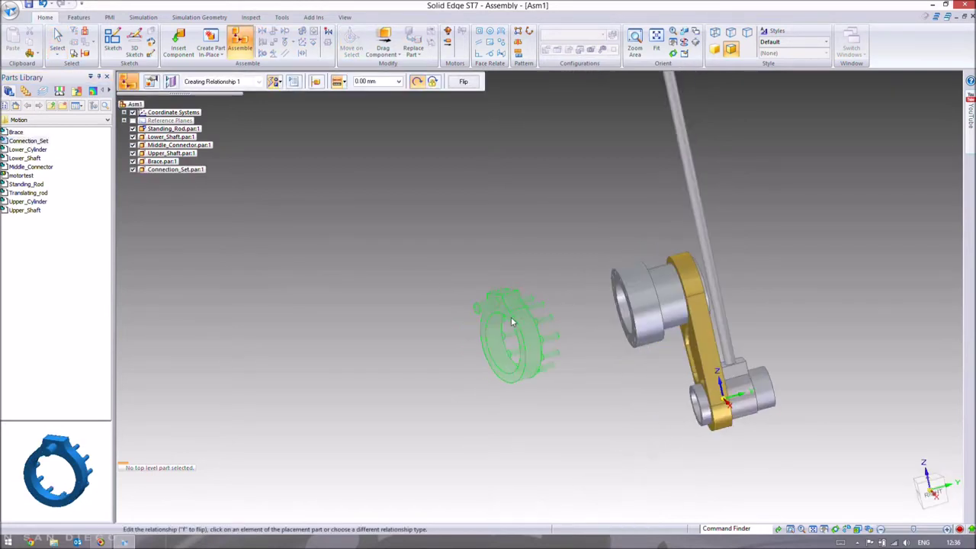
pyautogui.scroll(2, 559, 319)
pyautogui.click(543, 320)
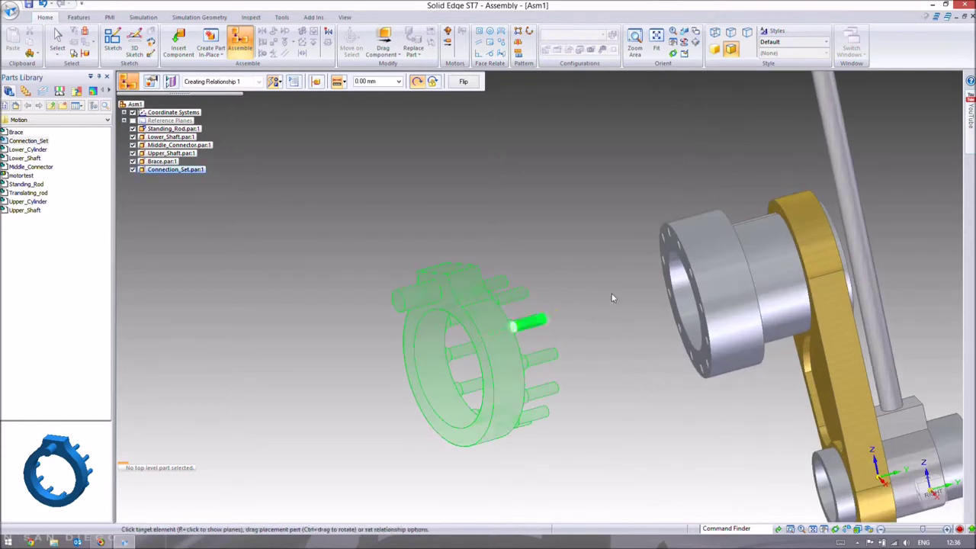
pyautogui.moveTo(599, 295); pyautogui.dragTo(665, 284, button='middle')
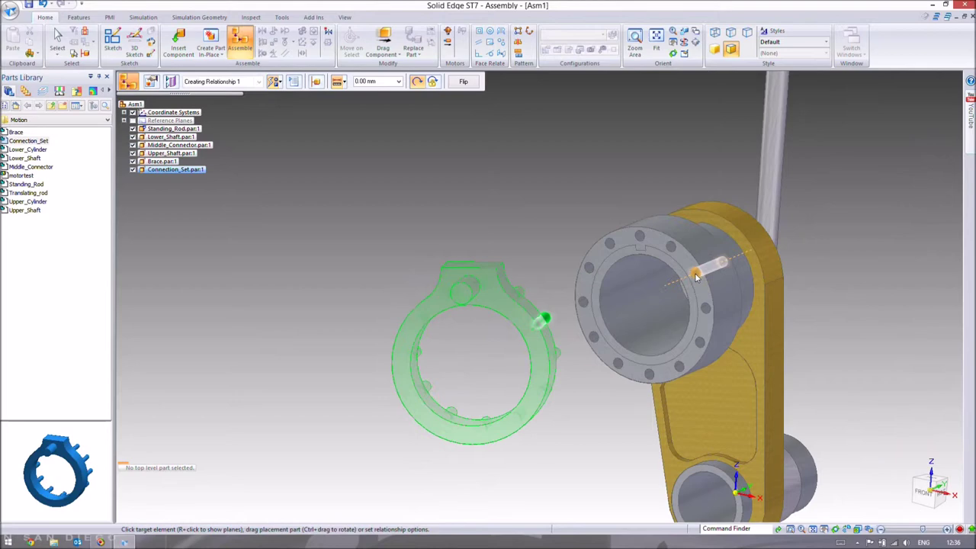
pyautogui.click(695, 277)
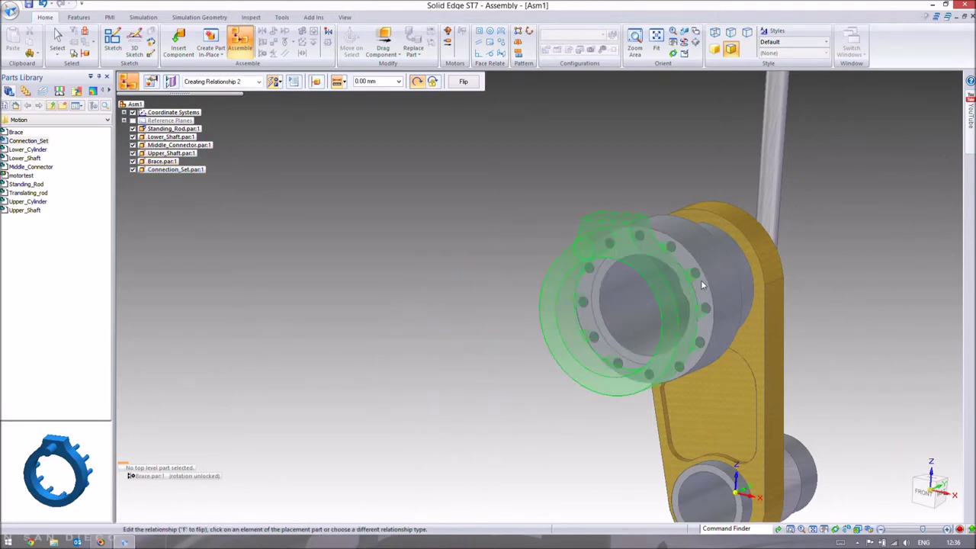
# - Align a second pin of Connection_Set with the matching hole in Brace's drilled face, leaving rotation unlocked
pyautogui.scroll(3, 702, 284)
pyautogui.scroll(4, 702, 285)
pyautogui.click(720, 367)
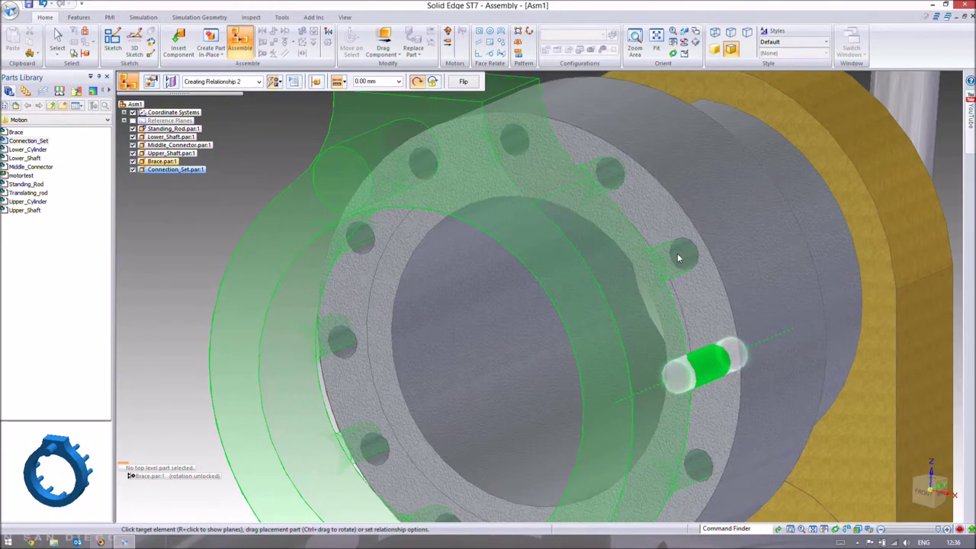
pyautogui.click(698, 266)
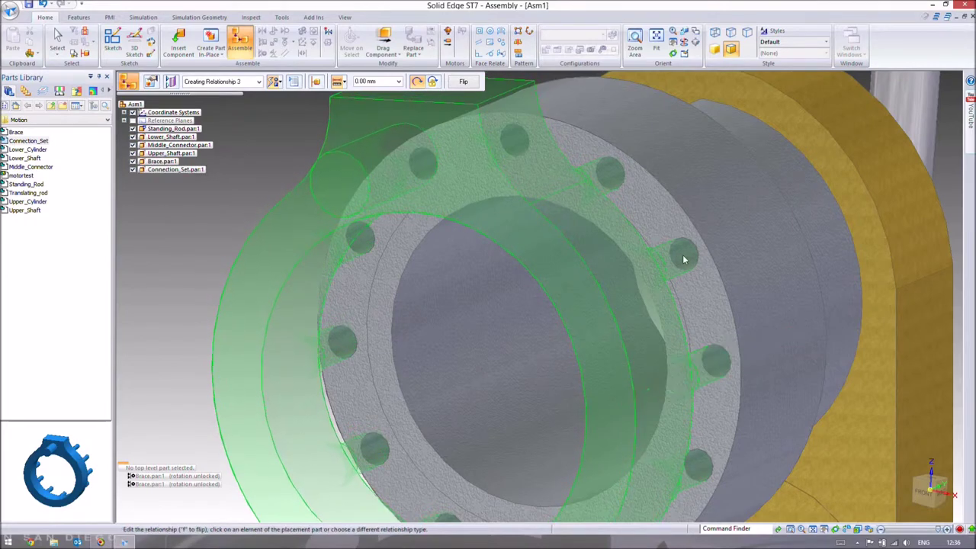
# - Mate the shoulder face of a Connection_Set pin against Brace's drilled ring face at a 0.00 mm offset and finish placing the part
pyautogui.moveTo(753, 274); pyautogui.dragTo(636, 282, button='middle')
pyautogui.scroll(5, 647, 282)
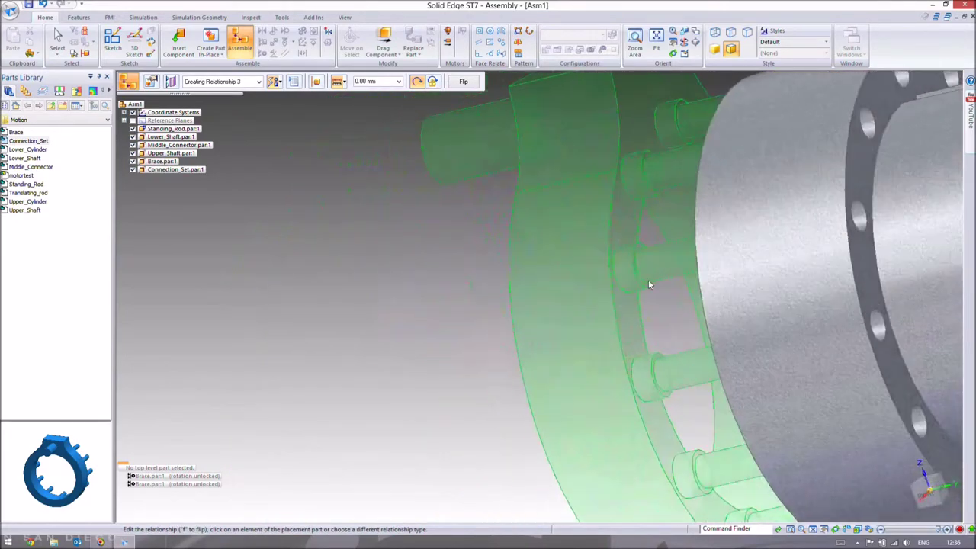
pyautogui.click(645, 287)
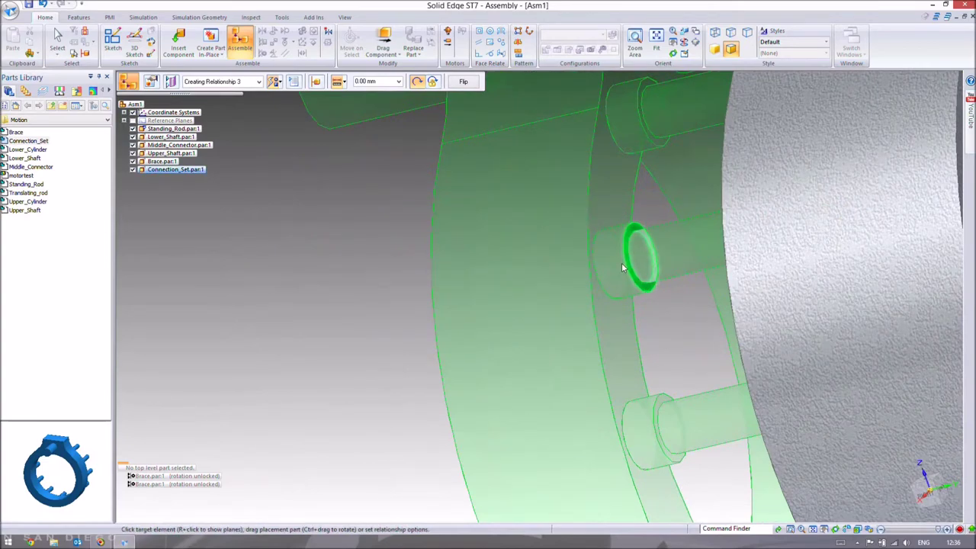
pyautogui.moveTo(374, 239); pyautogui.dragTo(499, 235, button='middle')
pyautogui.scroll(2, 593, 201)
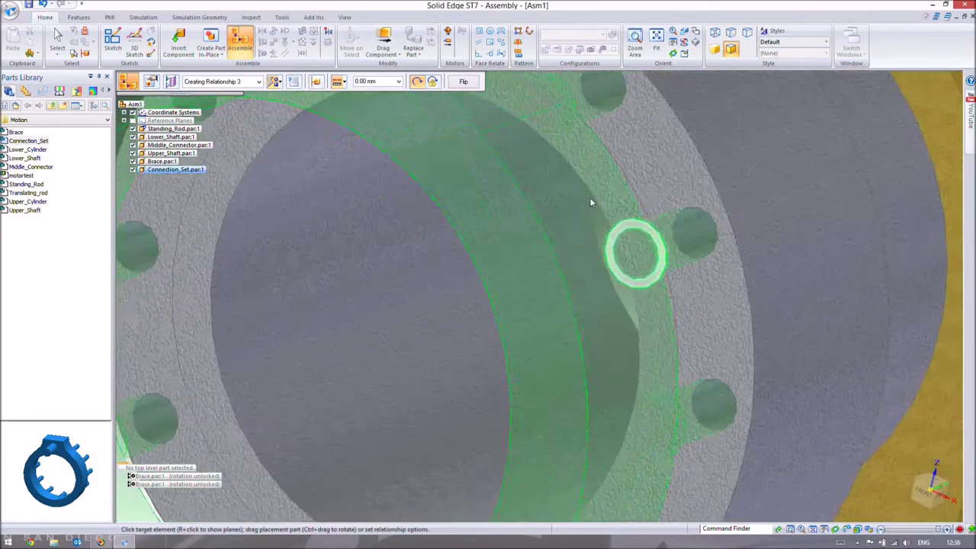
pyautogui.click(677, 216)
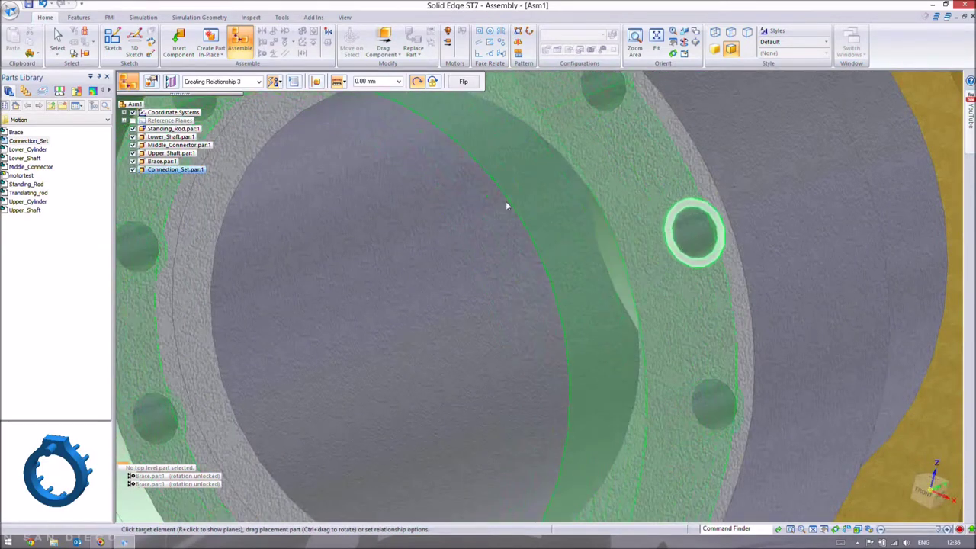
pyautogui.scroll(-4, 505, 200)
pyautogui.press('Escape')
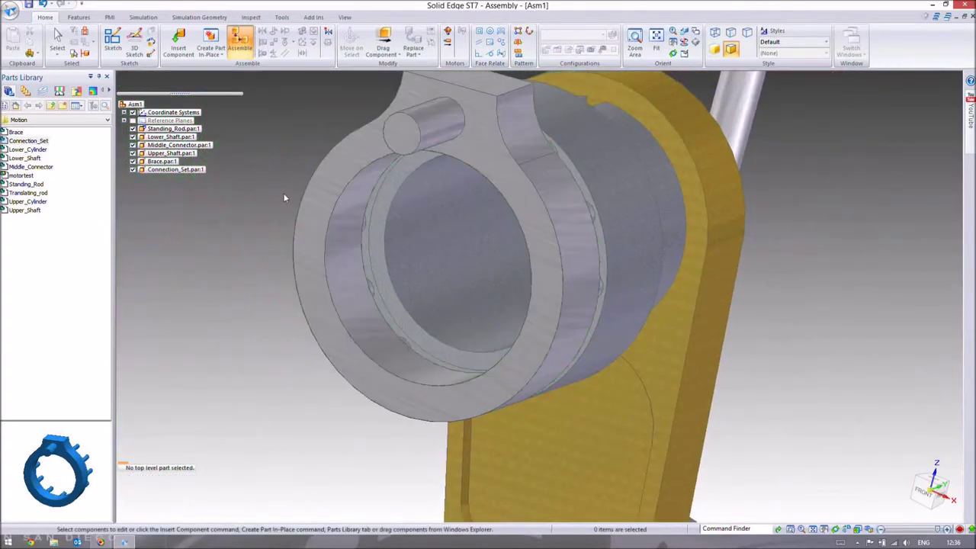
pyautogui.scroll(-3, 289, 187)
pyautogui.moveTo(472, 186); pyautogui.dragTo(423, 240, button='middle')
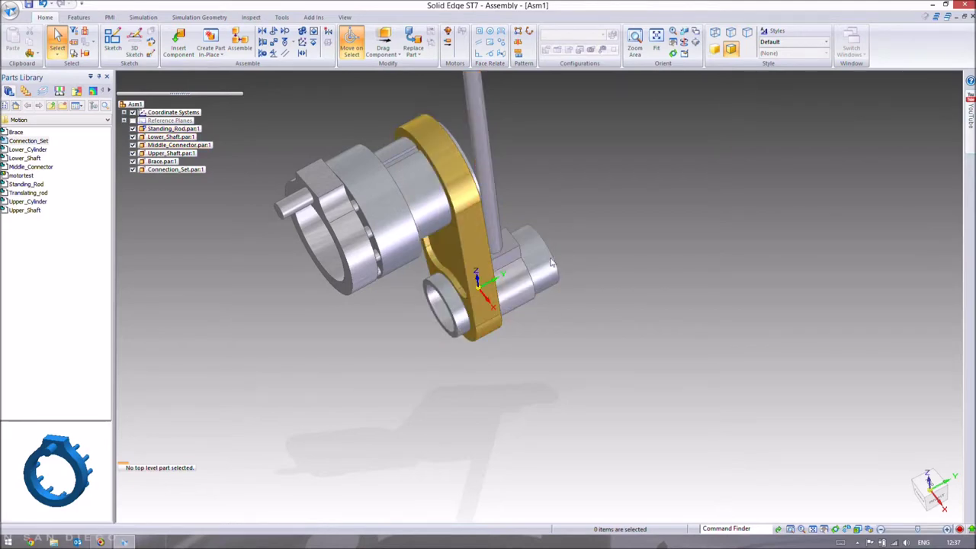
pyautogui.moveTo(509, 244); pyautogui.dragTo(472, 229, button='middle')
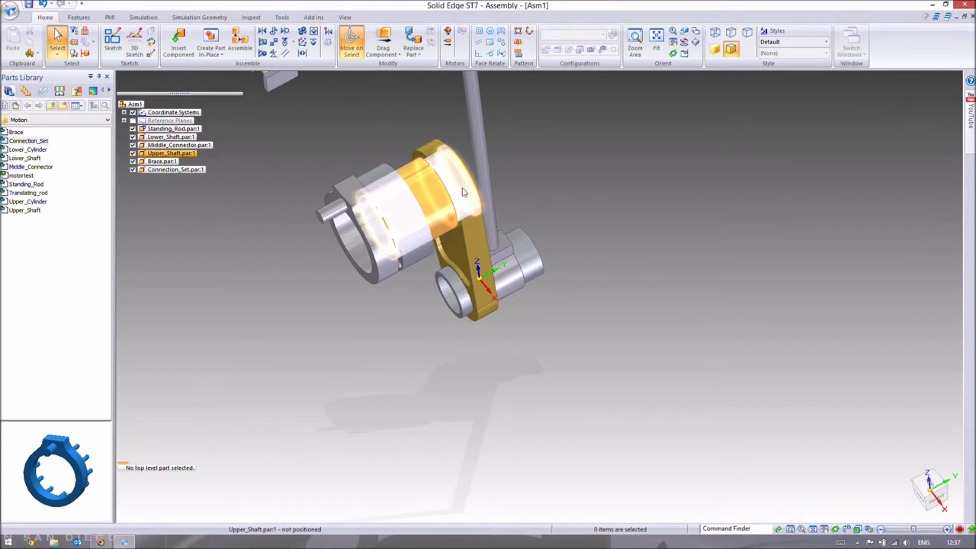
pyautogui.moveTo(512, 242); pyautogui.dragTo(427, 245)
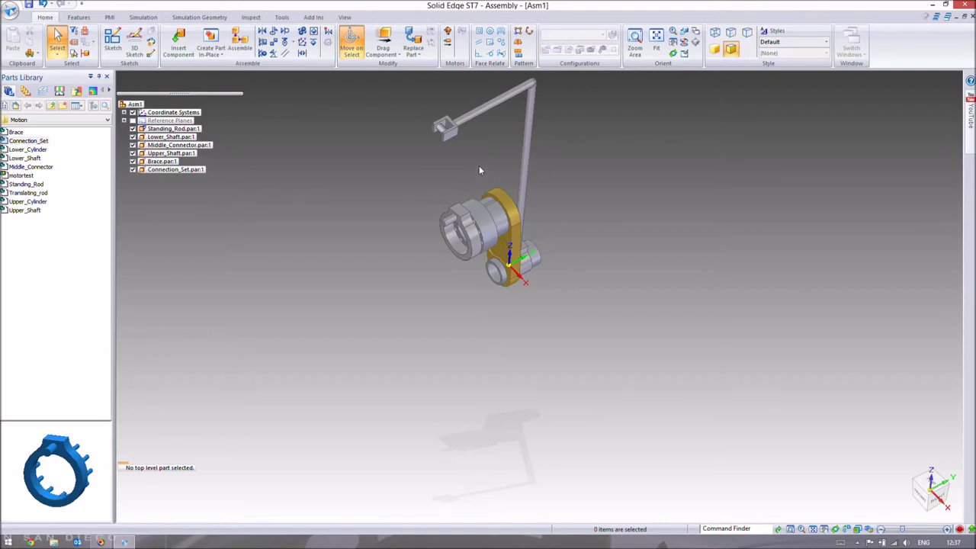
pyautogui.scroll(2, 477, 164)
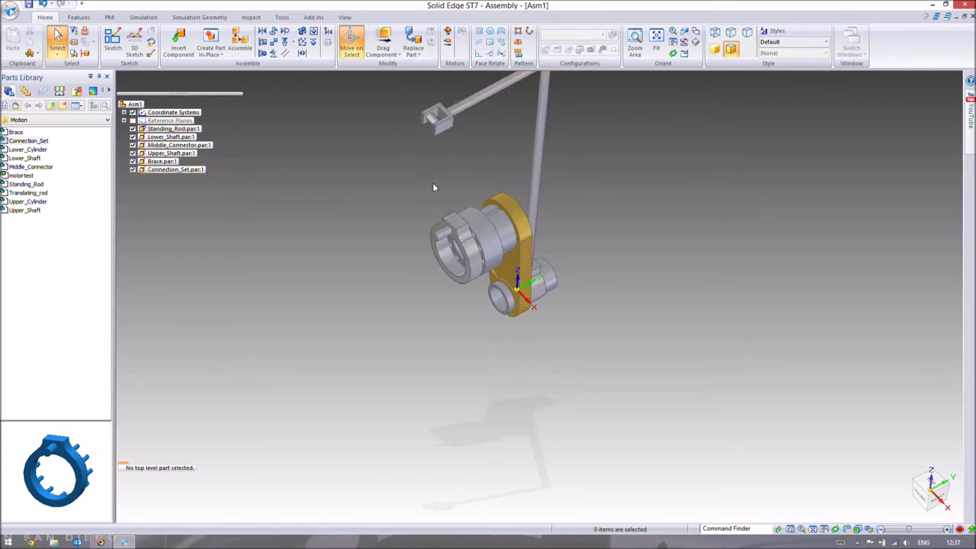
# - Add Translating_rod to the assembly and align its upper bore with Connection_Set's protruding pin, leaving rotation unlocked
pyautogui.click(38, 167)
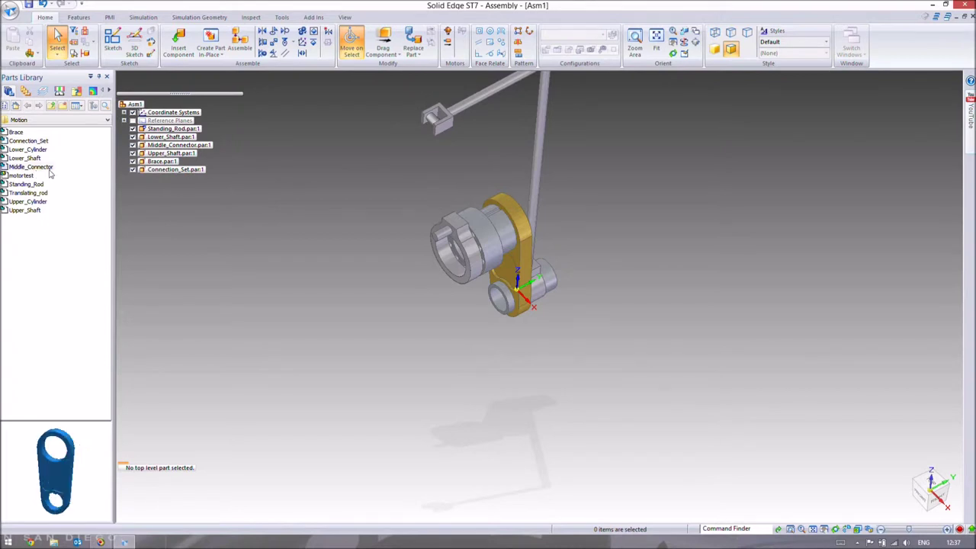
pyautogui.click(35, 193)
pyautogui.moveTo(43, 197); pyautogui.dragTo(354, 205)
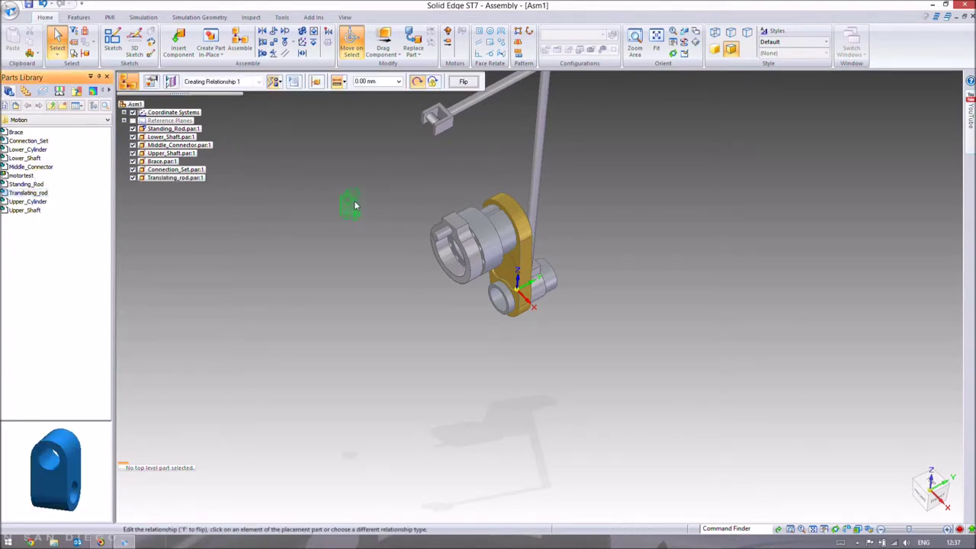
pyautogui.scroll(2, 351, 204)
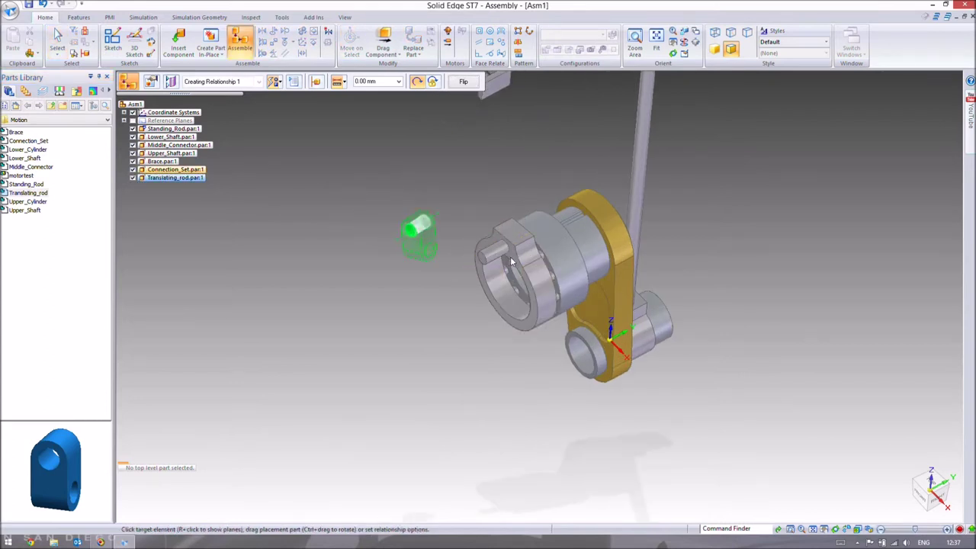
pyautogui.click(488, 259)
# - Constrain Translating_rod's front face flush with the end face of Connection_Set's pin at a 0.00 mm offset
pyautogui.scroll(2, 470, 280)
pyautogui.click(470, 279)
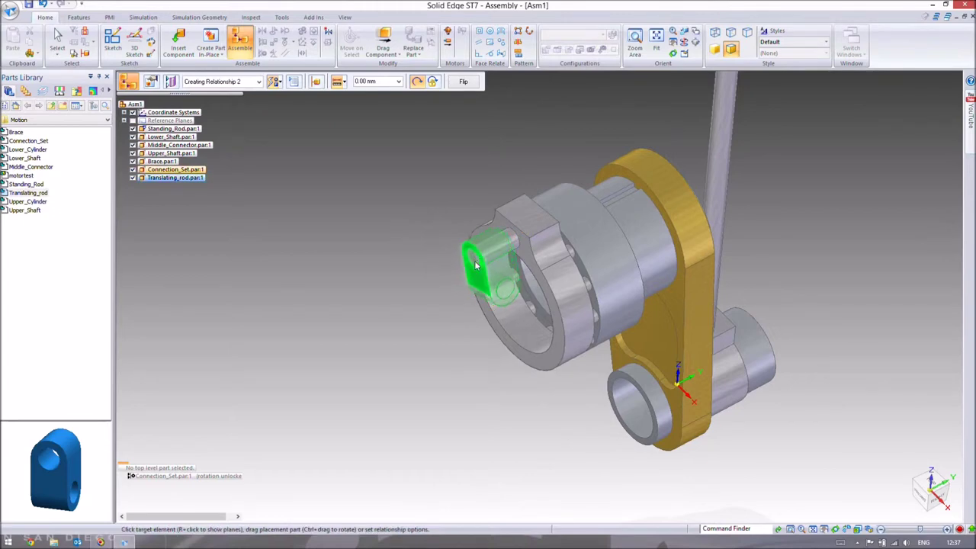
pyautogui.click(476, 264)
pyautogui.scroll(-2, 383, 229)
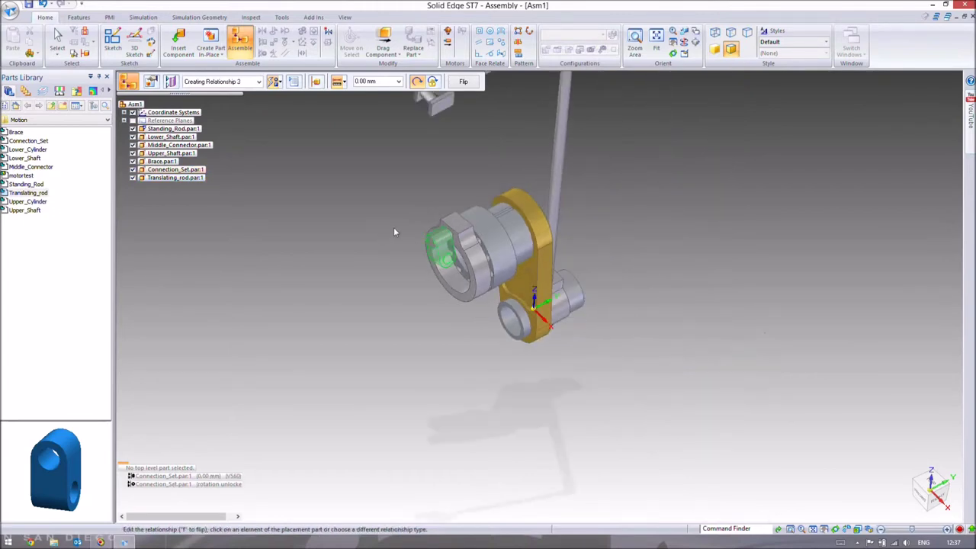
pyautogui.rightClick(347, 233)
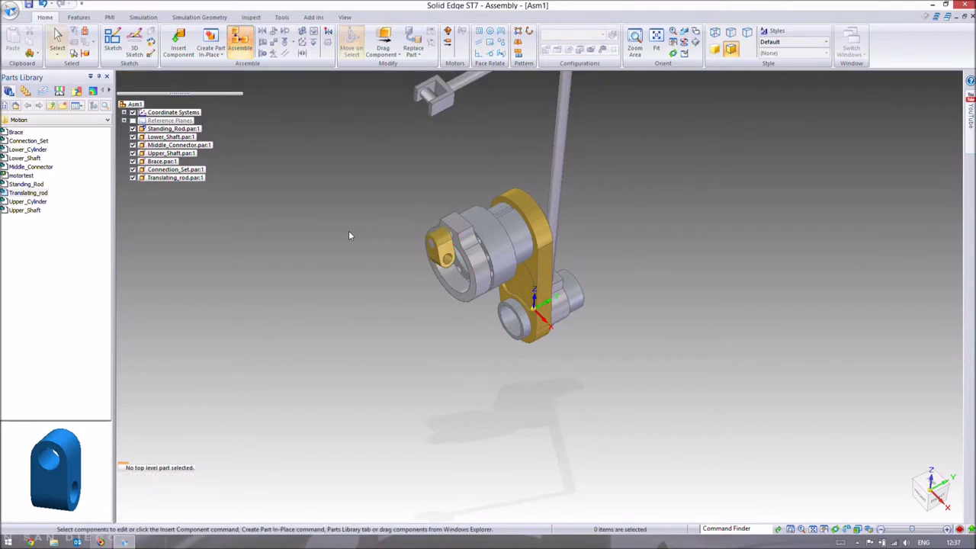
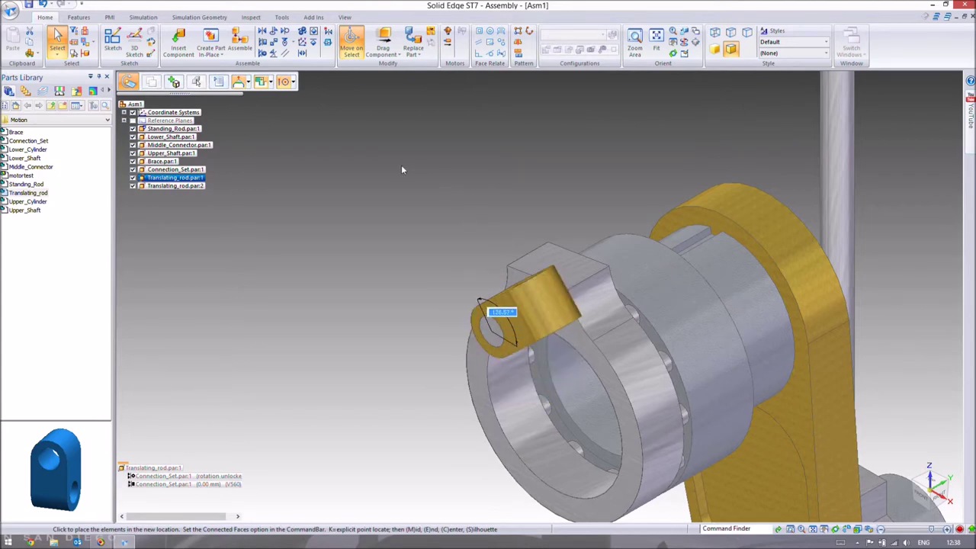
# - Rotate the Translating_rod on Connection_Set's pin until its free end points upward
pyautogui.click(331, 190)
pyautogui.click(488, 294)
pyautogui.moveTo(473, 305); pyautogui.dragTo(419, 268, button='middle')
pyautogui.scroll(-3, 477, 263)
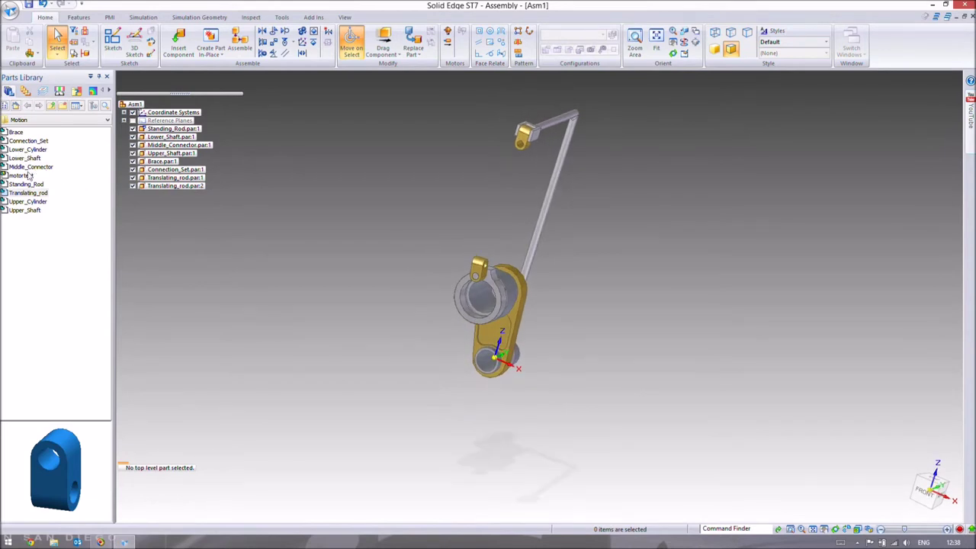
# - Add Upper_Cylinder to the assembly and align its fork hole with the free bore of the upper Translating_rod, leaving rotation unlocked
pyautogui.click(27, 202)
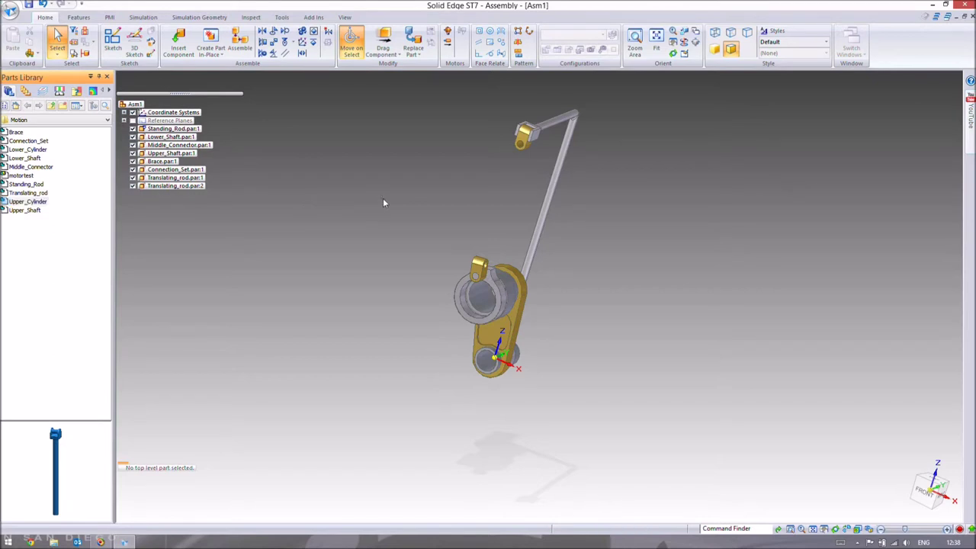
pyautogui.moveTo(402, 208); pyautogui.dragTo(399, 198)
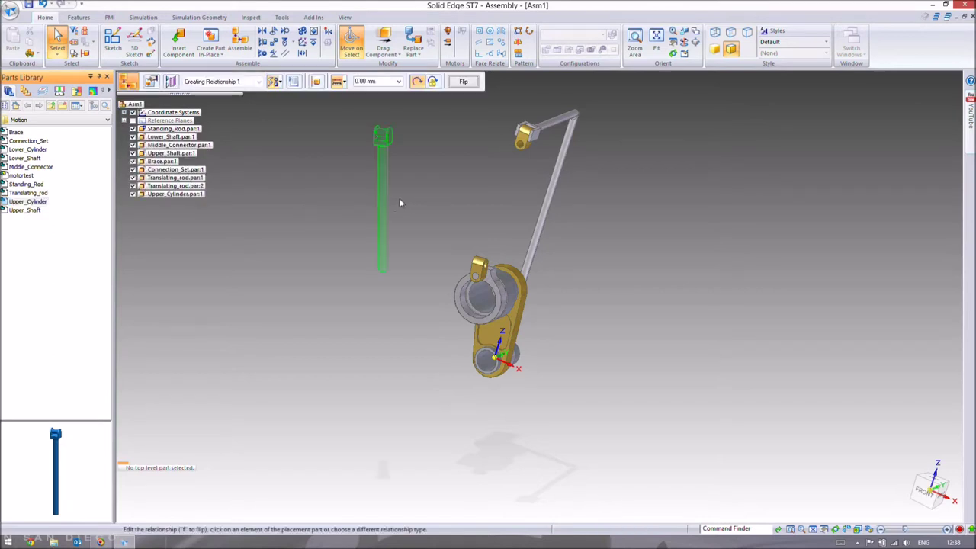
pyautogui.click(380, 119)
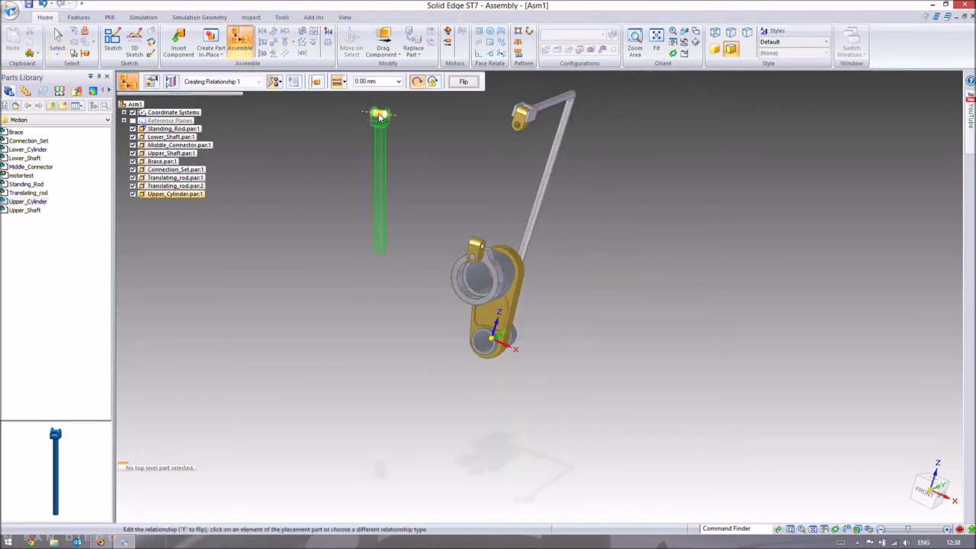
pyautogui.click(521, 135)
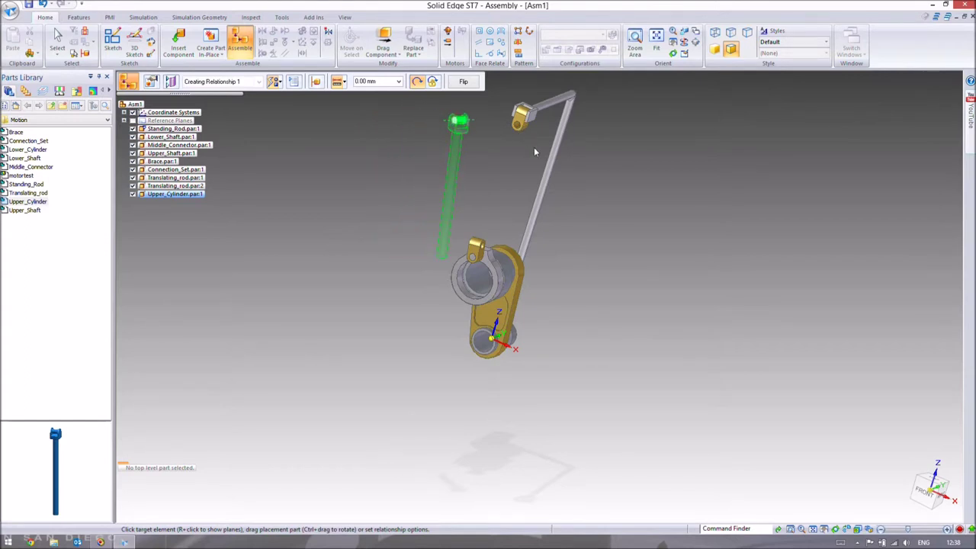
# - Mate the inner face of Upper_Cylinder's fork to the side face of the upper Translating_rod at a 0.00 mm offset
pyautogui.scroll(2, 534, 123)
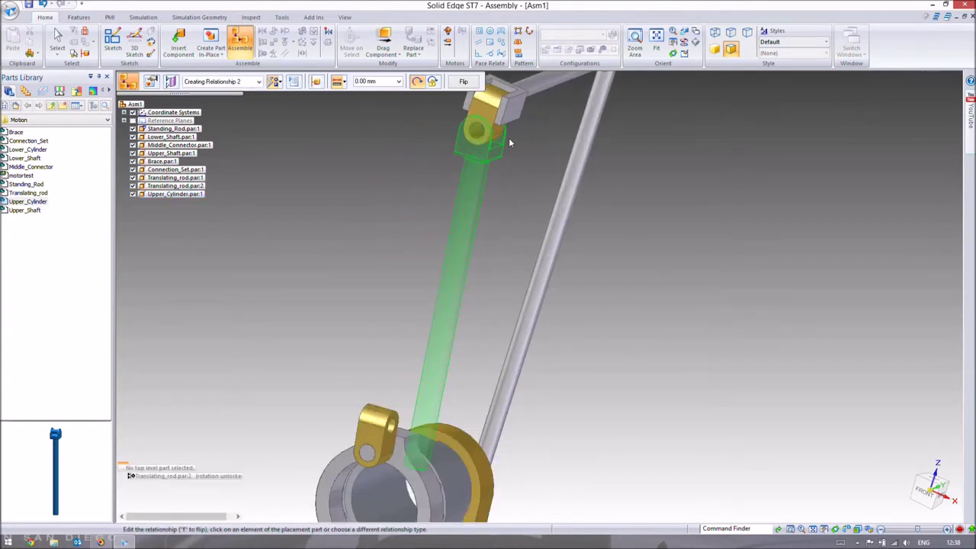
pyautogui.scroll(2, 509, 137)
pyautogui.click(499, 138)
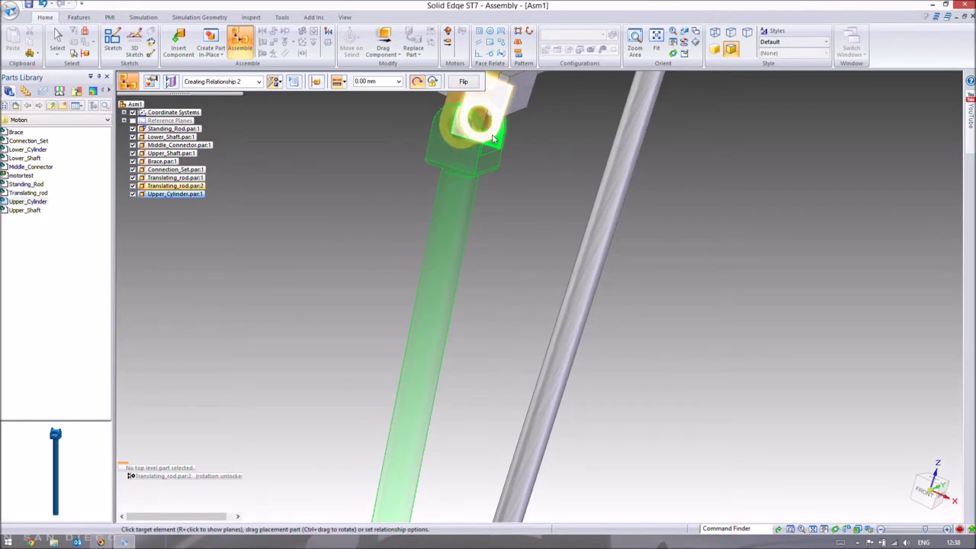
pyautogui.click(475, 171)
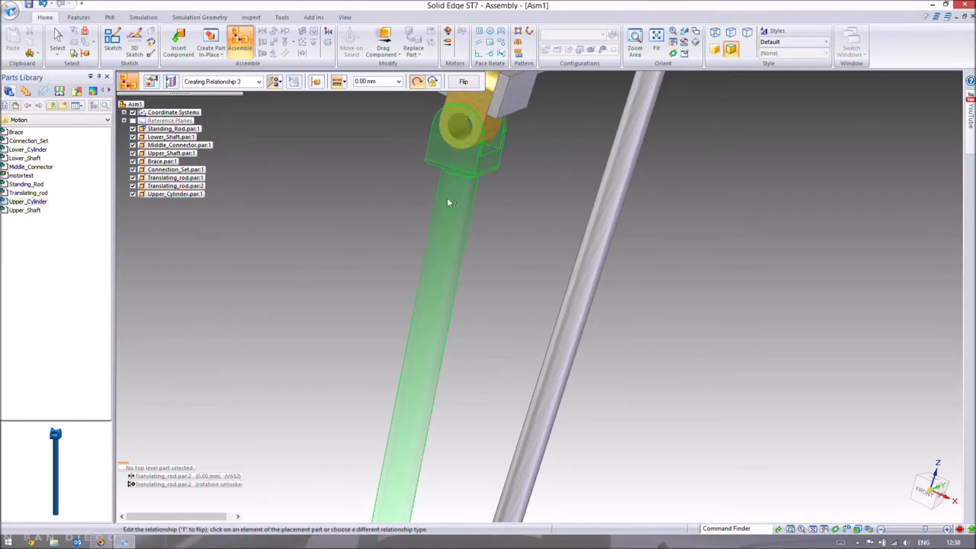
pyautogui.scroll(-3, 322, 197)
pyautogui.press('Escape')
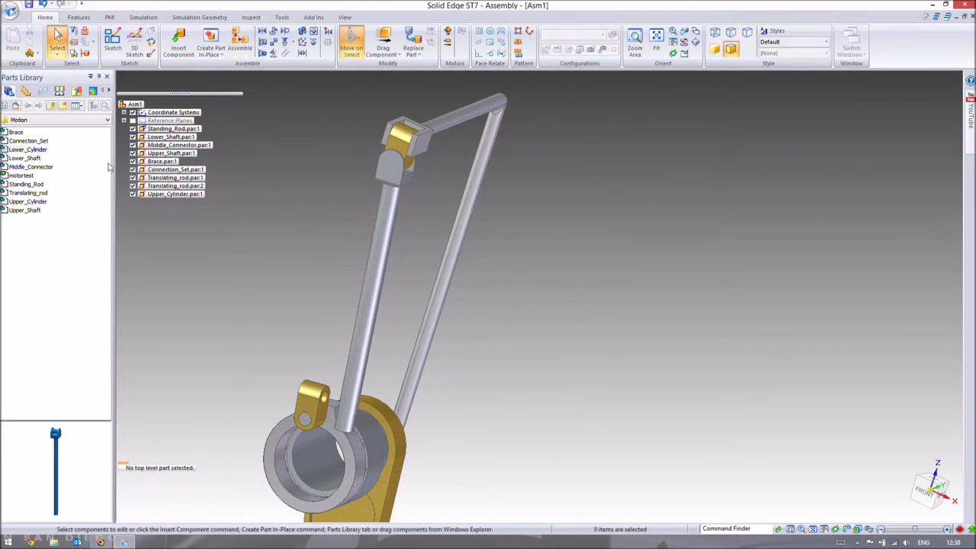
# - Add Lower_Cylinder to the assembly and align its fork hole with the free bore of the lower Translating_rod, leaving rotation unlocked
pyautogui.moveTo(535, 289); pyautogui.dragTo(550, 287)
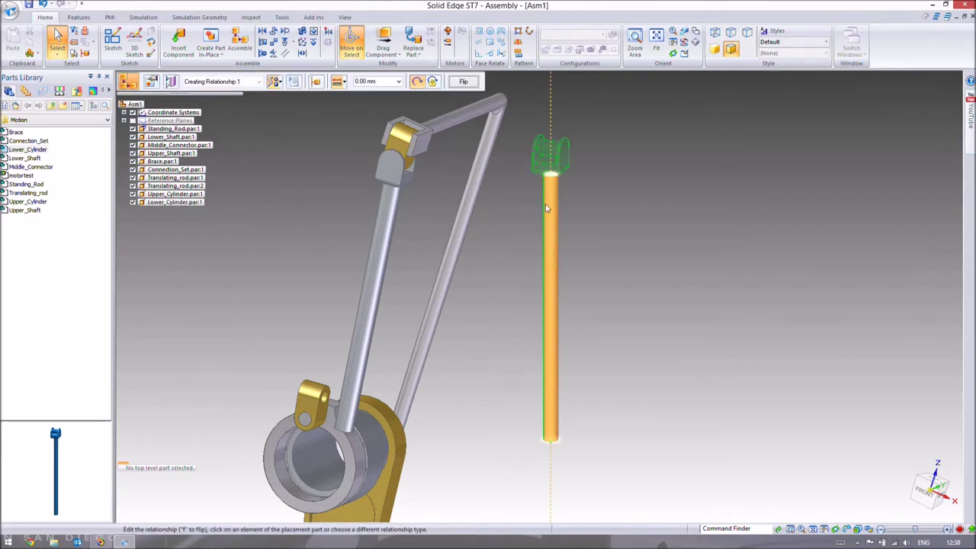
pyautogui.click(546, 153)
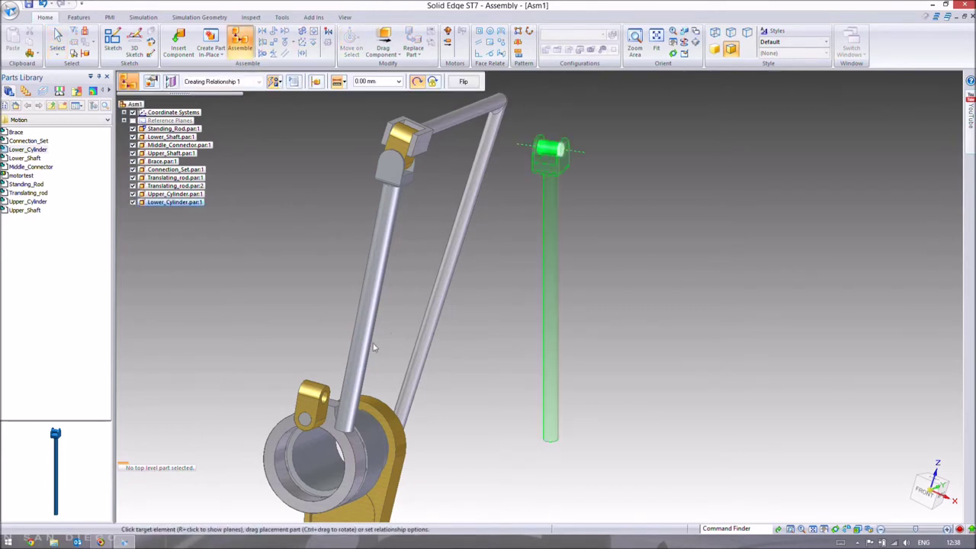
pyautogui.click(322, 402)
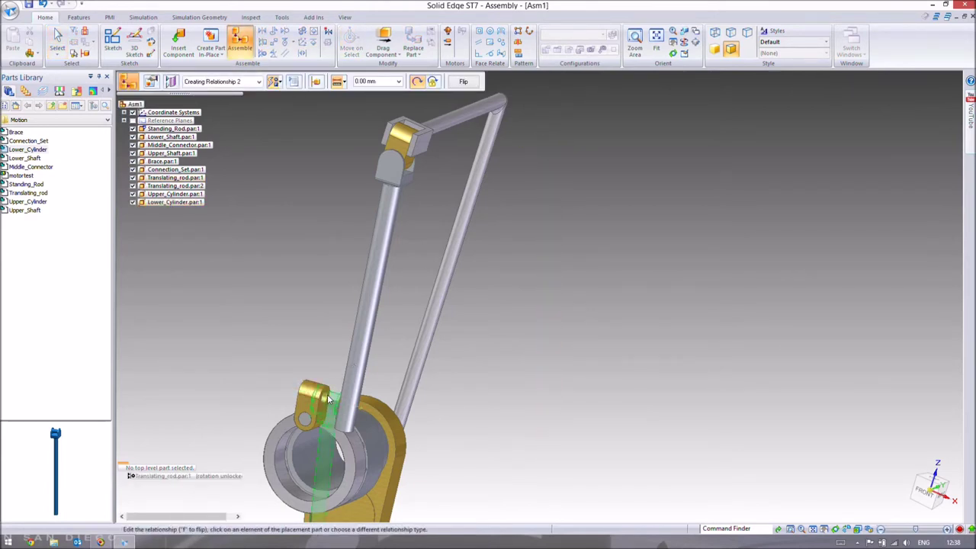
# - Mate the inner face of Lower_Cylinder's fork to the side face of the lower Translating_rod at a 0.00 mm offset
pyautogui.scroll(3, 319, 411)
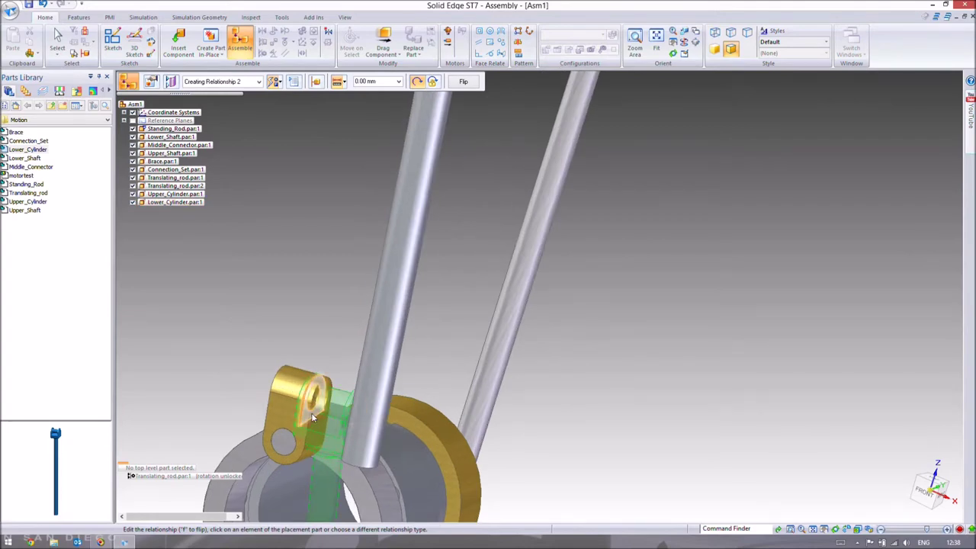
pyautogui.click(311, 412)
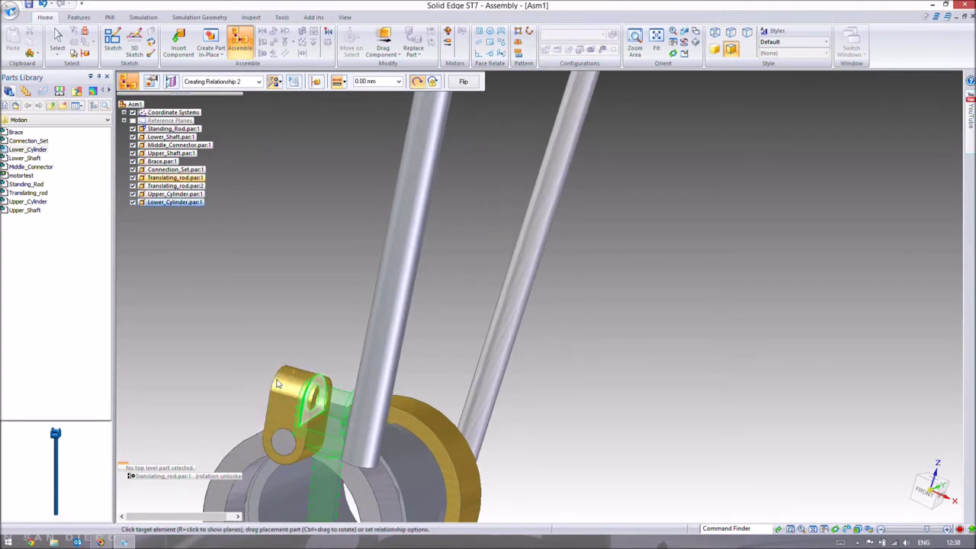
pyautogui.click(276, 385)
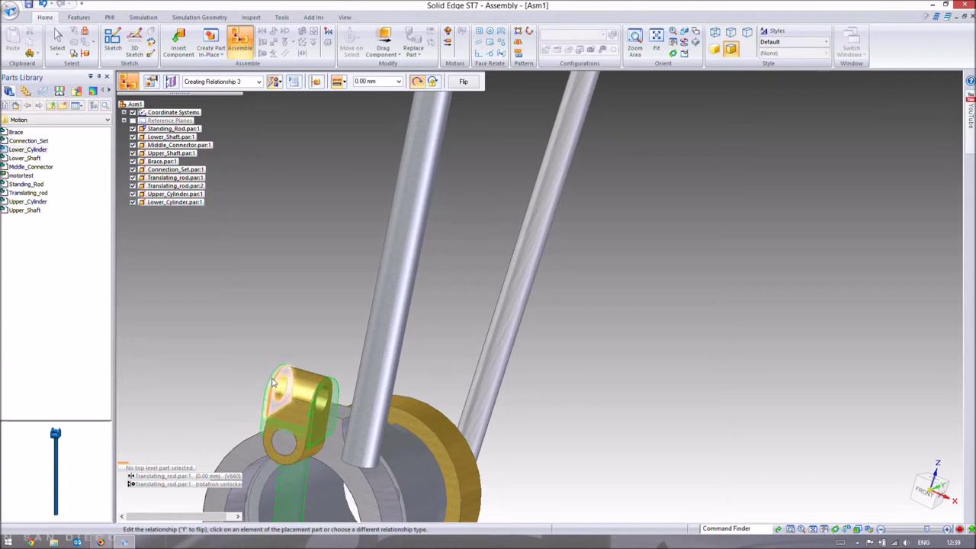
# - Axially align Lower_Cylinder's rod with Upper_Cylinder, leaving rotation unlocked, and end the Assemble command
pyautogui.click(281, 417)
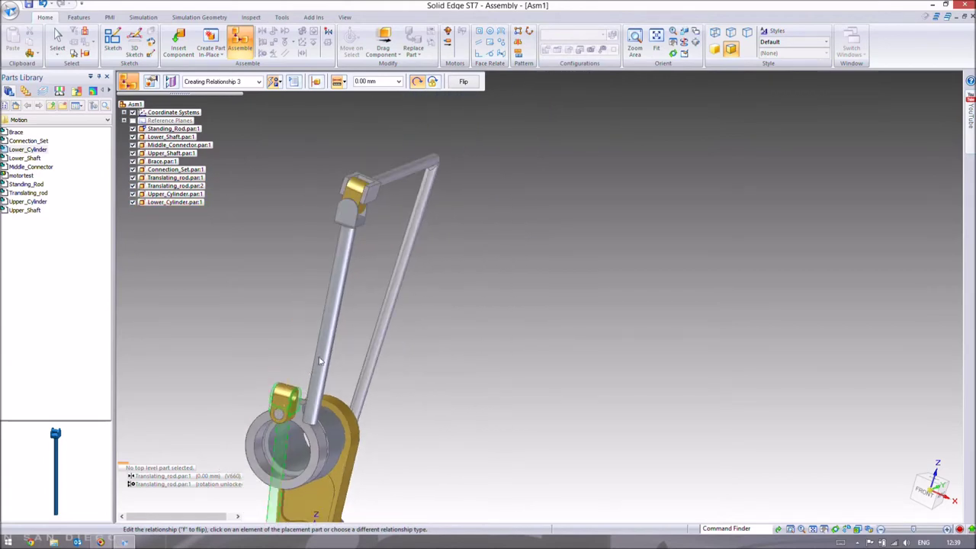
pyautogui.click(291, 439)
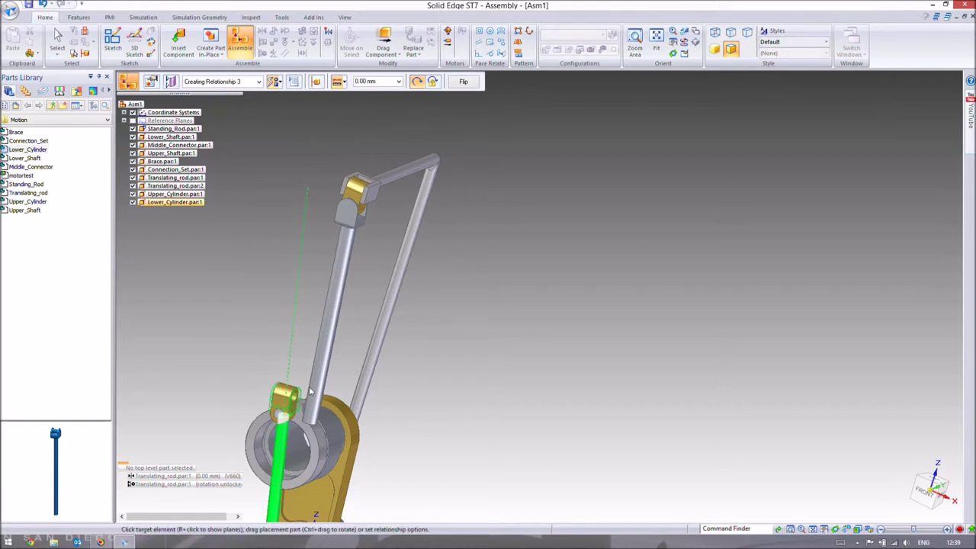
pyautogui.click(322, 371)
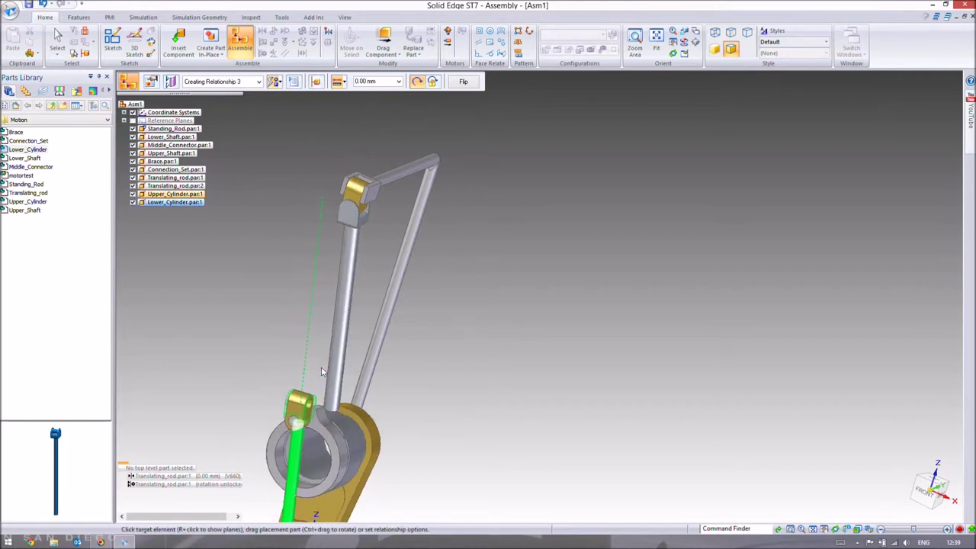
pyautogui.press('Escape')
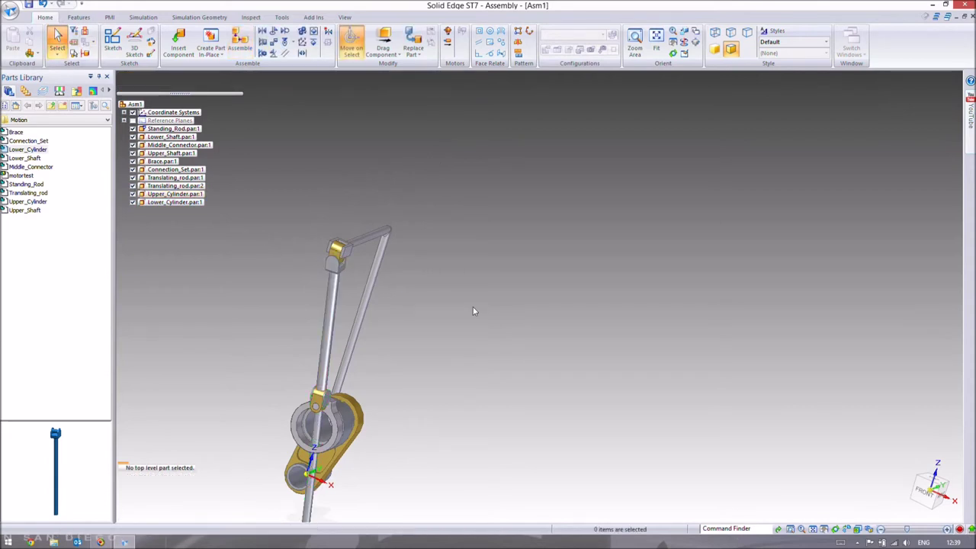
# - Select Lower_Cylinder and relocate its steering wheel to the centre of its fork hole, with the wheel's plane on the fork's side face
pyautogui.moveTo(410, 283); pyautogui.dragTo(342, 248, button='middle')
pyautogui.scroll(-3, 371, 354)
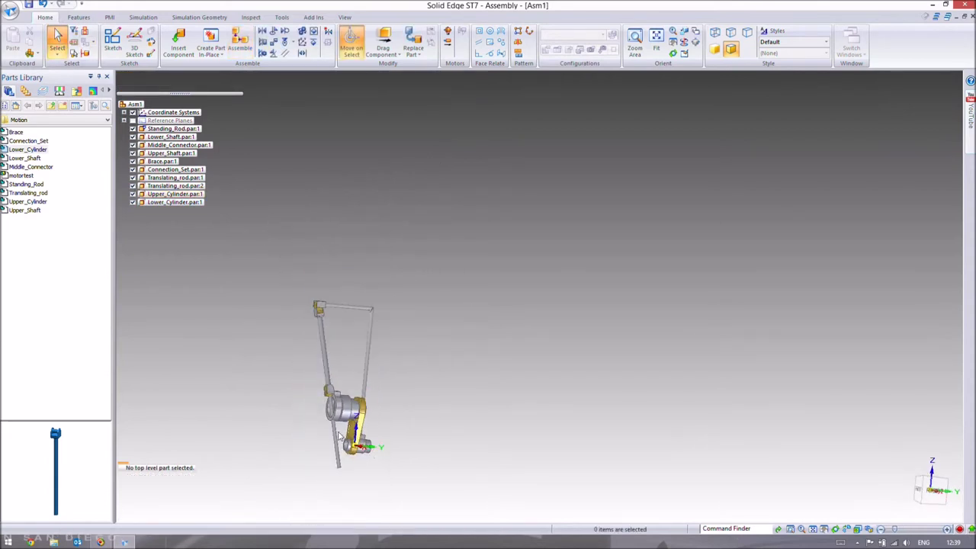
pyautogui.scroll(5, 338, 446)
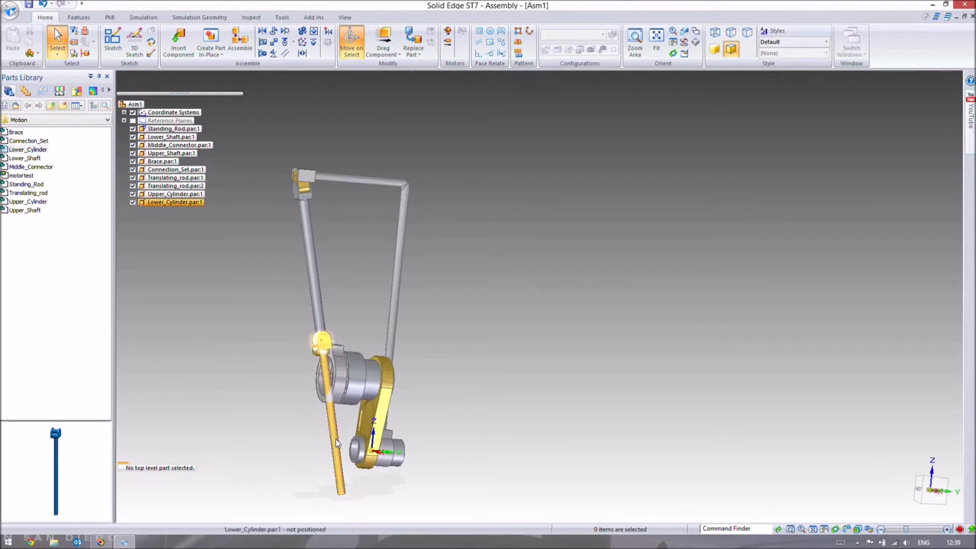
pyautogui.scroll(3, 338, 440)
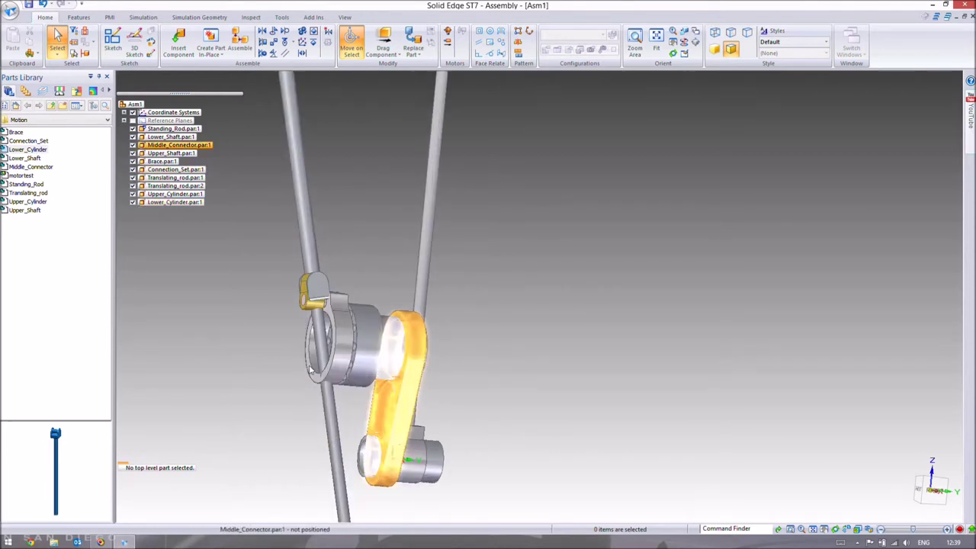
pyautogui.moveTo(387, 397); pyautogui.dragTo(425, 396, button='middle')
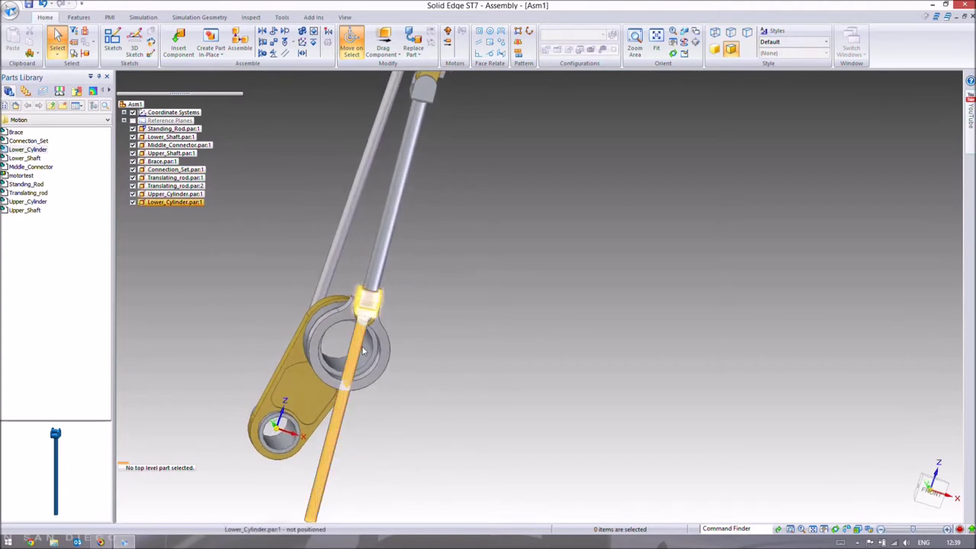
pyautogui.moveTo(395, 364); pyautogui.dragTo(263, 351, button='middle')
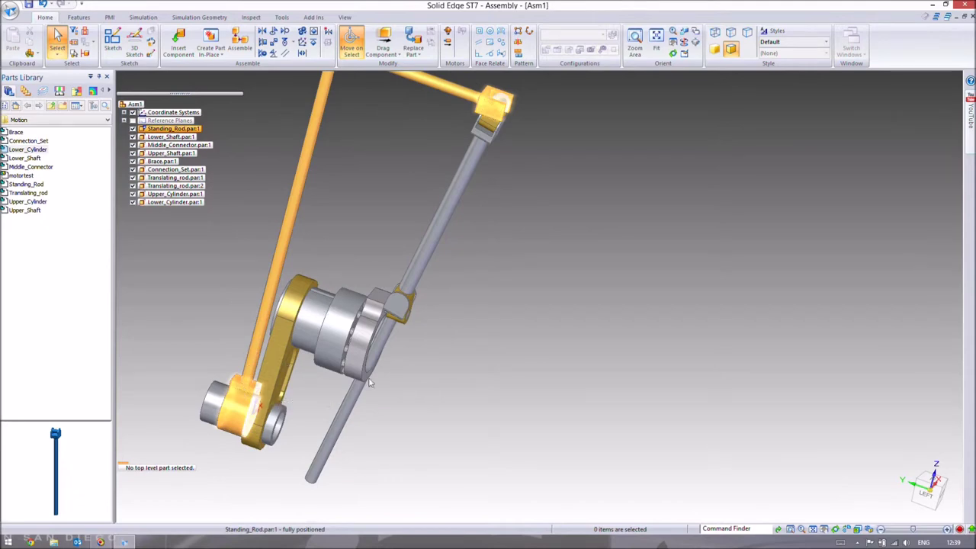
pyautogui.moveTo(365, 388); pyautogui.dragTo(366, 319, button='middle')
pyautogui.click(374, 411)
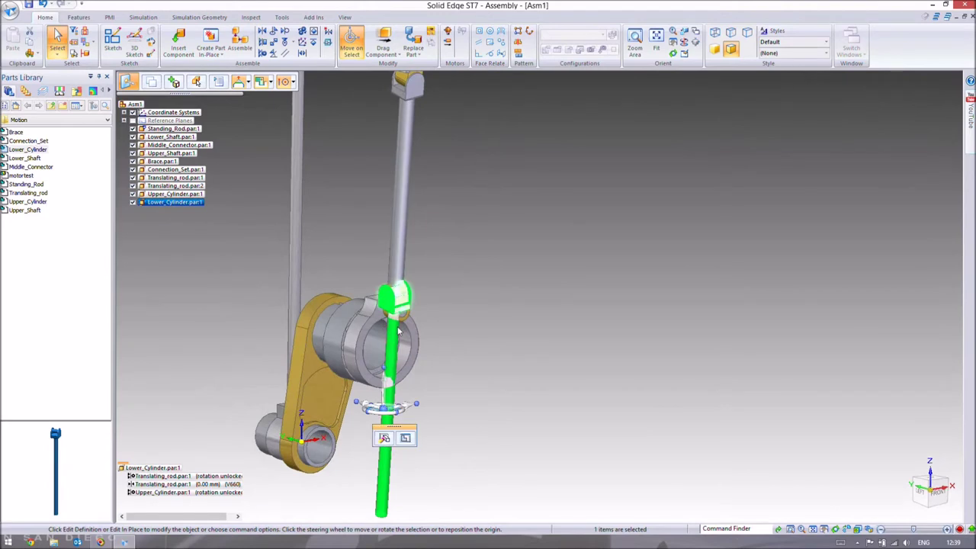
pyautogui.scroll(3, 367, 321)
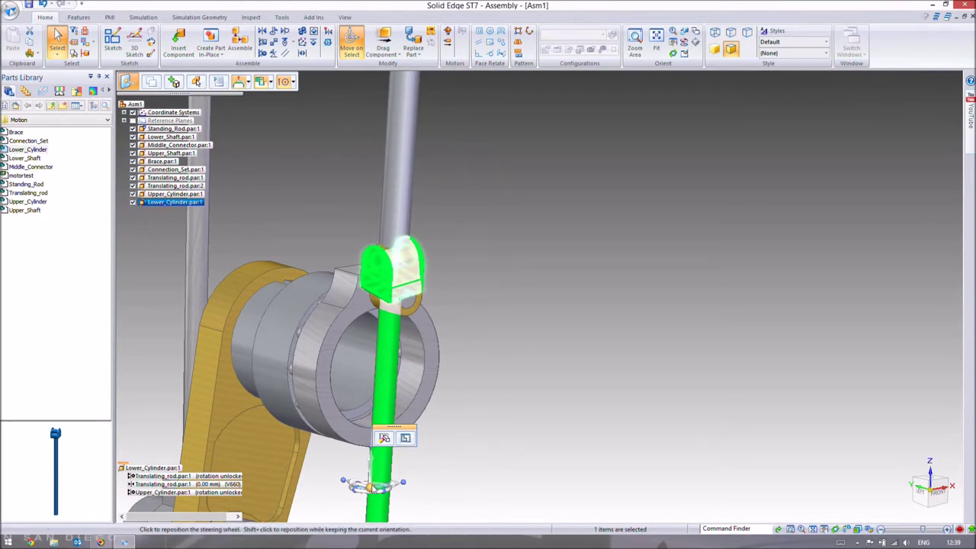
pyautogui.click(373, 486)
pyautogui.moveTo(514, 270); pyautogui.dragTo(581, 233, button='middle')
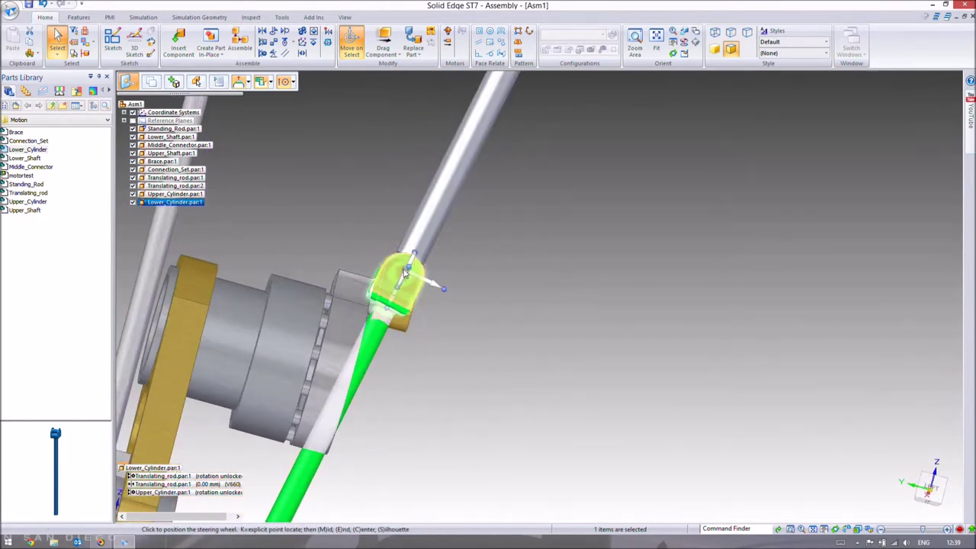
pyautogui.click(407, 273)
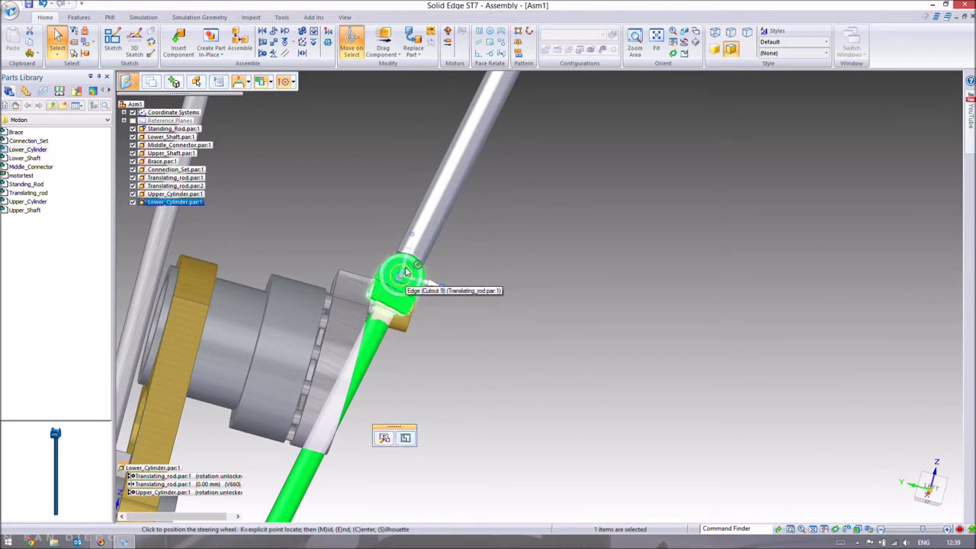
pyautogui.click(407, 273)
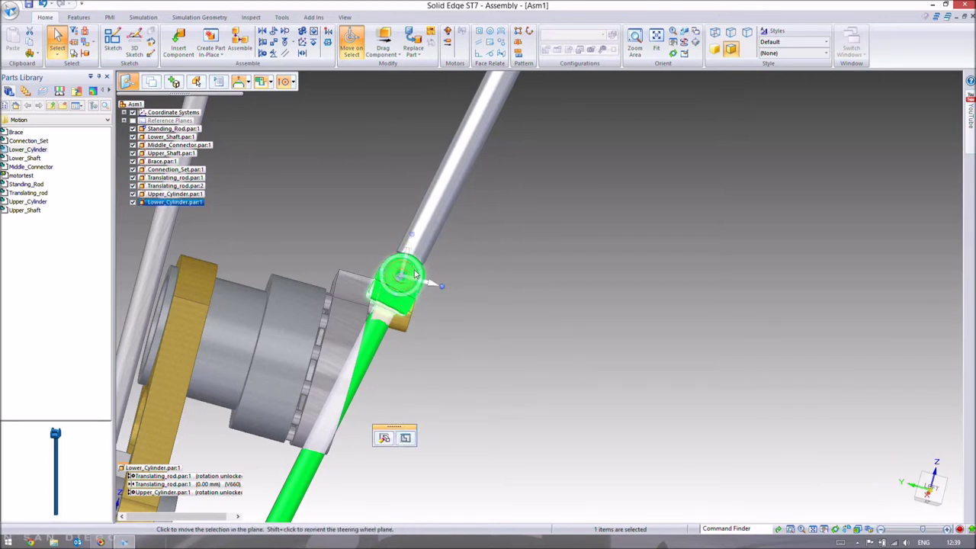
# - Rotate Lower_Cylinder about 180° around its fork hole so its rod points up into Upper_Cylinder, then deselect it
pyautogui.click(416, 273)
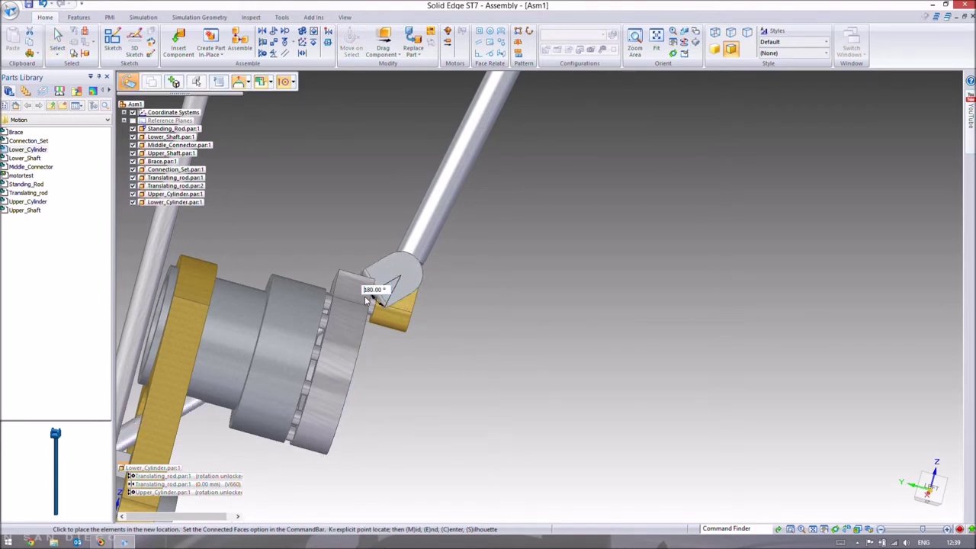
pyautogui.click(365, 300)
pyautogui.click(365, 296)
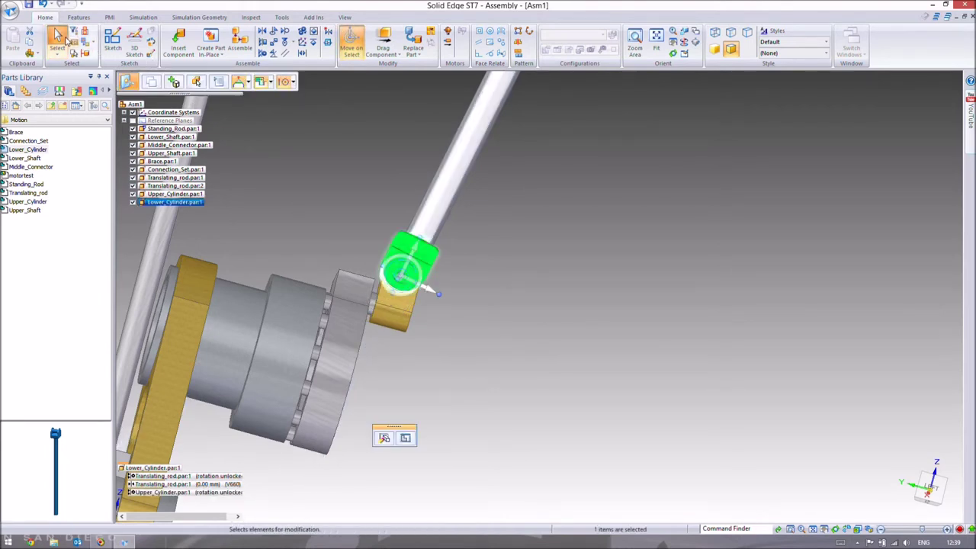
pyautogui.click(521, 214)
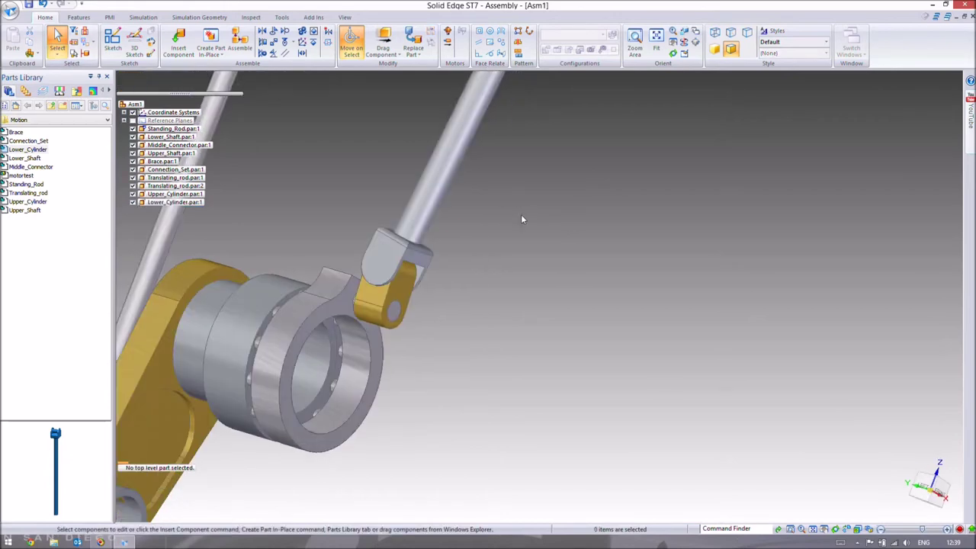
pyautogui.hotkey('ctrl', 'f')
pyautogui.moveTo(520, 215); pyautogui.dragTo(632, 281, button='middle')
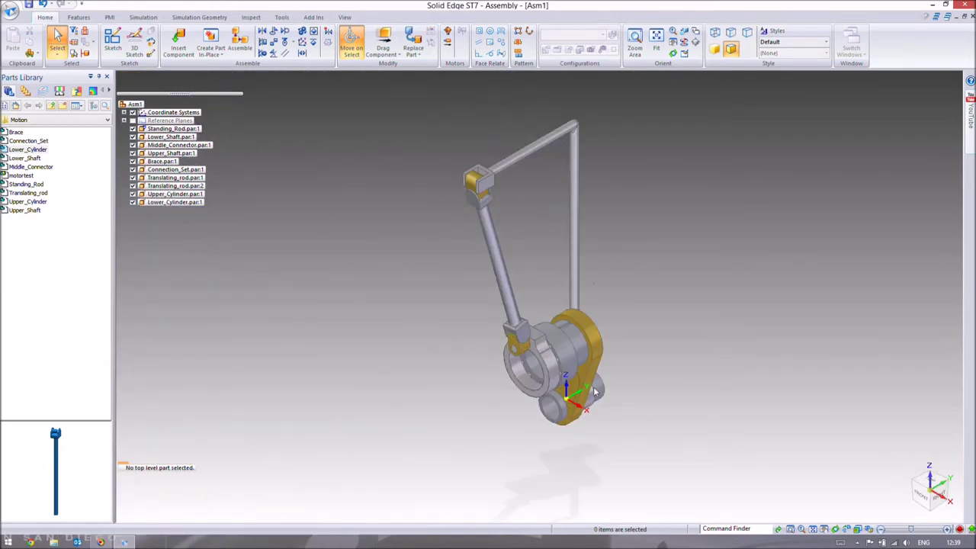
pyautogui.moveTo(613, 340); pyautogui.dragTo(601, 313, button='middle')
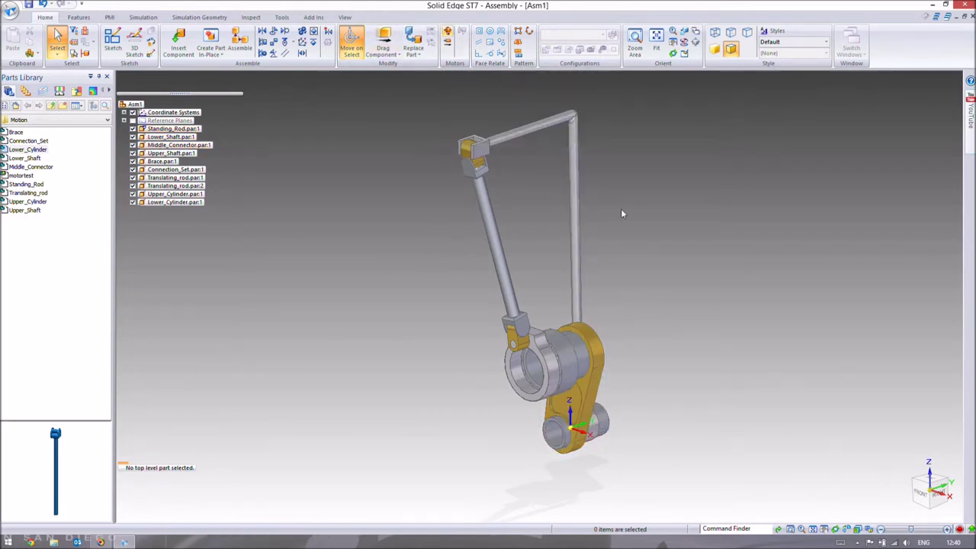
# - Add a rotational motor to Lower_Shaft about its central axis with a speed of 120 deg/s and a 0.00° limit
pyautogui.click(449, 34)
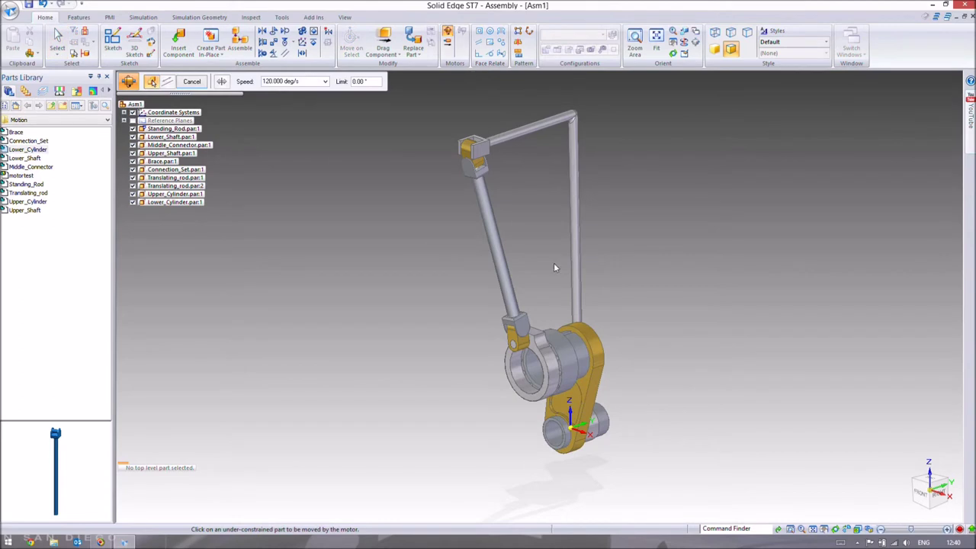
pyautogui.scroll(4, 640, 416)
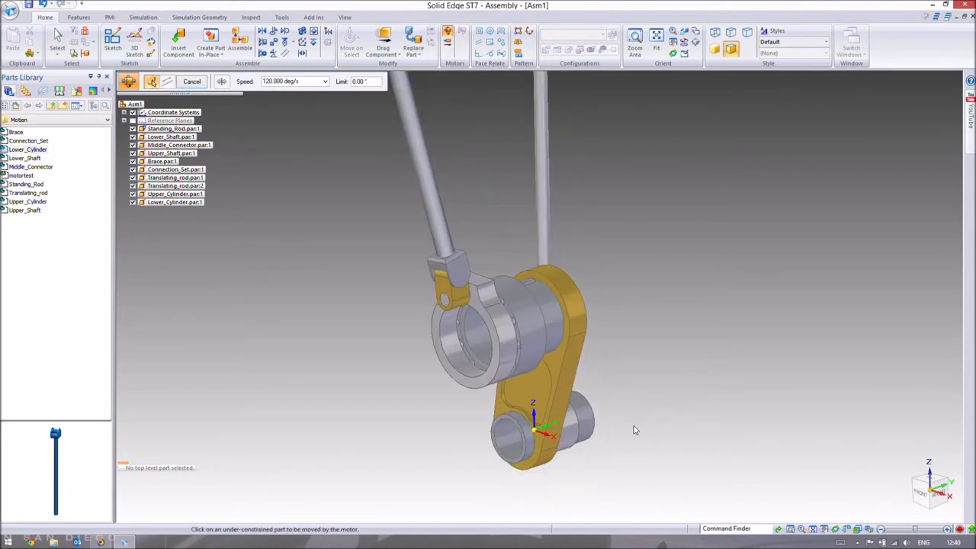
pyautogui.click(499, 433)
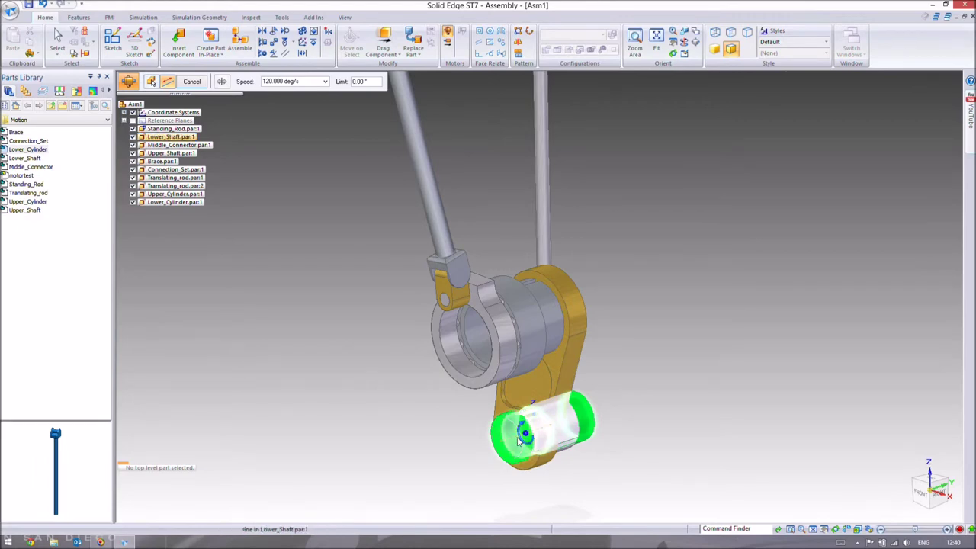
pyautogui.scroll(4, 518, 438)
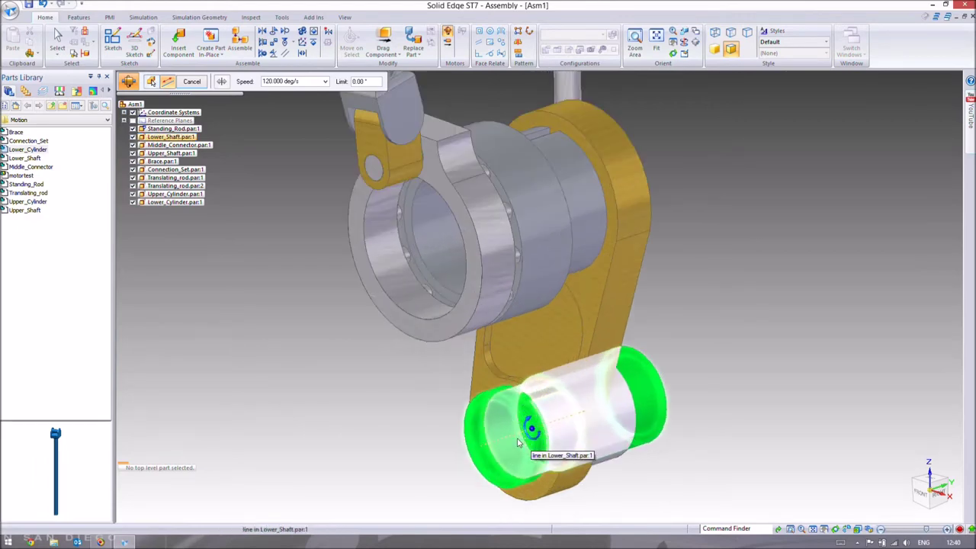
pyautogui.moveTo(552, 427)
pyautogui.mouseDown(button='middle')
pyautogui.moveTo(557, 410)
pyautogui.moveTo(546, 421)
pyautogui.mouseUp(button='middle')
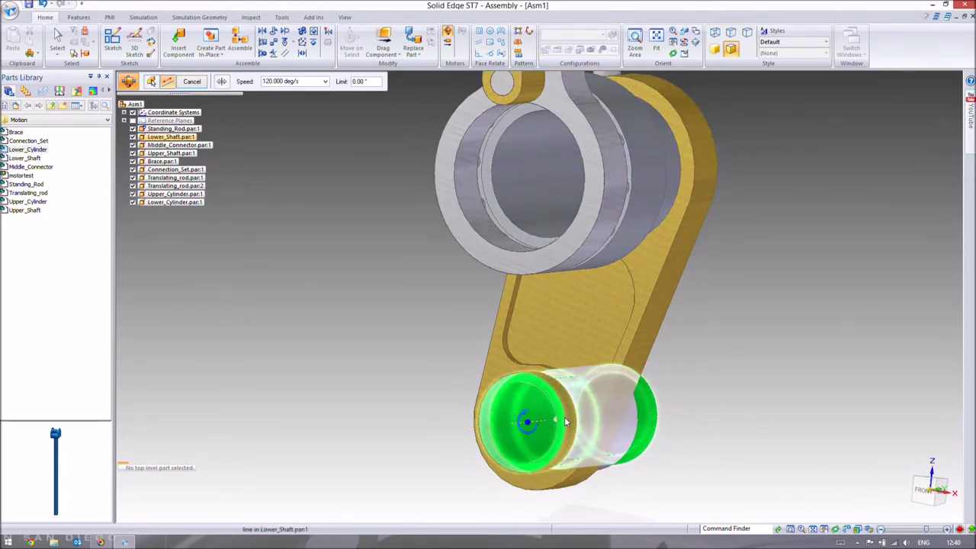
pyautogui.click(560, 417)
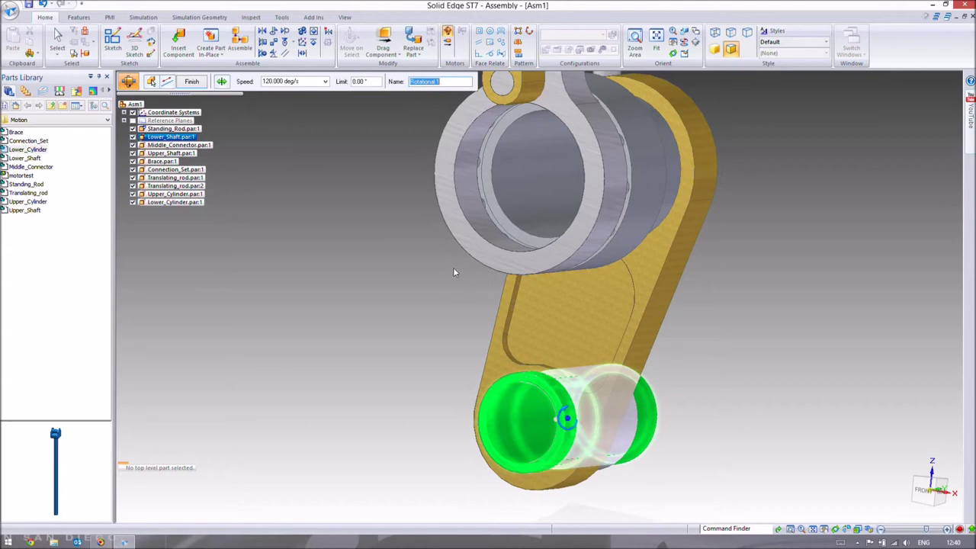
pyautogui.click(191, 82)
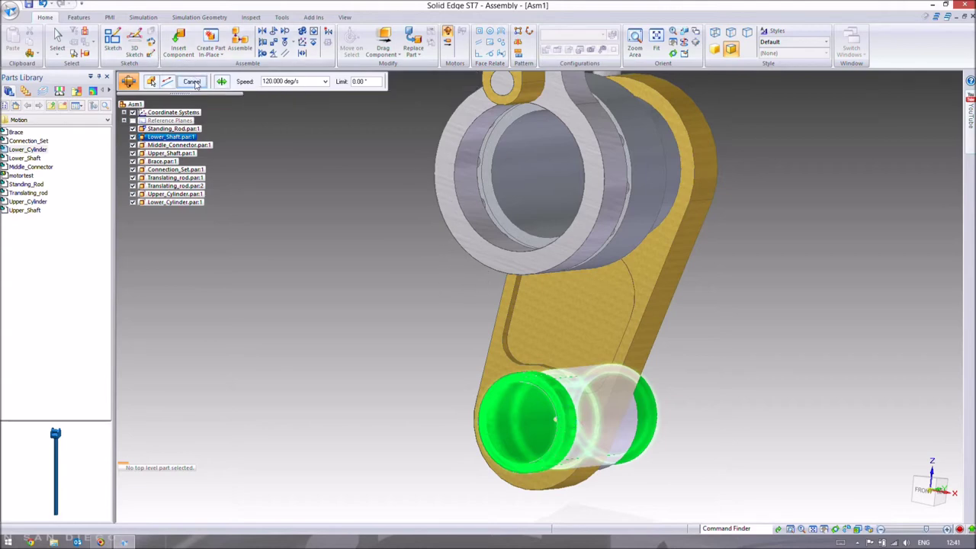
pyautogui.scroll(-6, 501, 264)
pyautogui.moveTo(478, 281); pyautogui.dragTo(512, 128, button='middle')
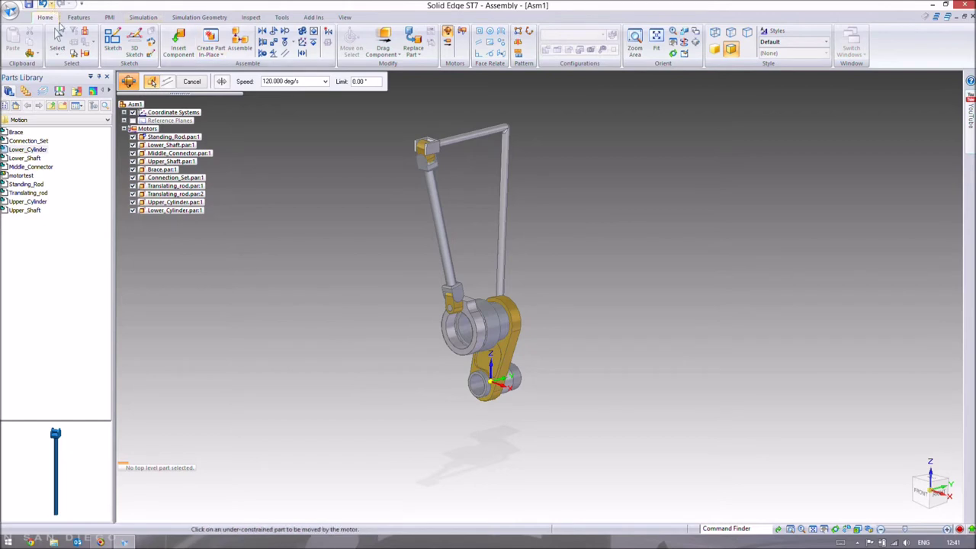
pyautogui.press('Escape')
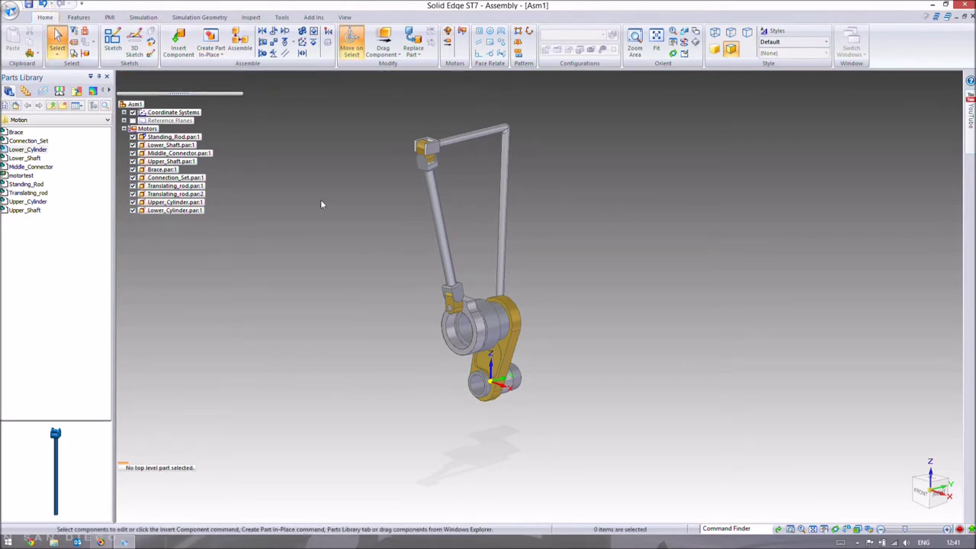
# - Create a motor animation from the rotational motor with no analysis and a 3.000-second default duration, and play it
pyautogui.click(461, 33)
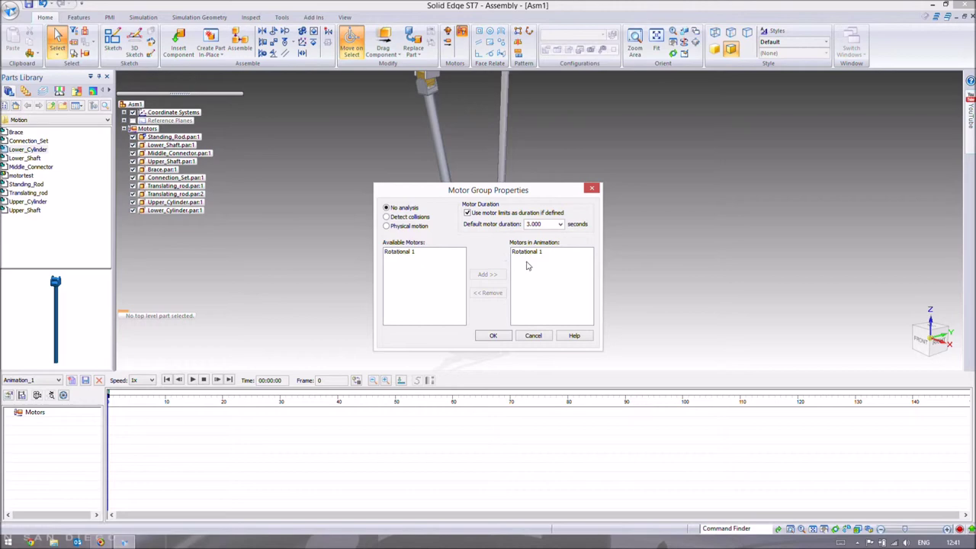
pyautogui.click(493, 336)
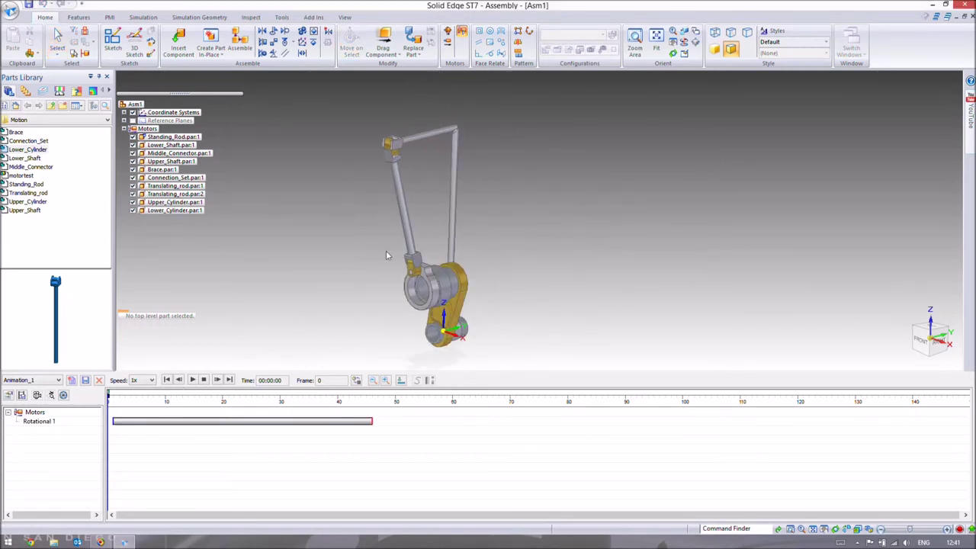
pyautogui.click(193, 379)
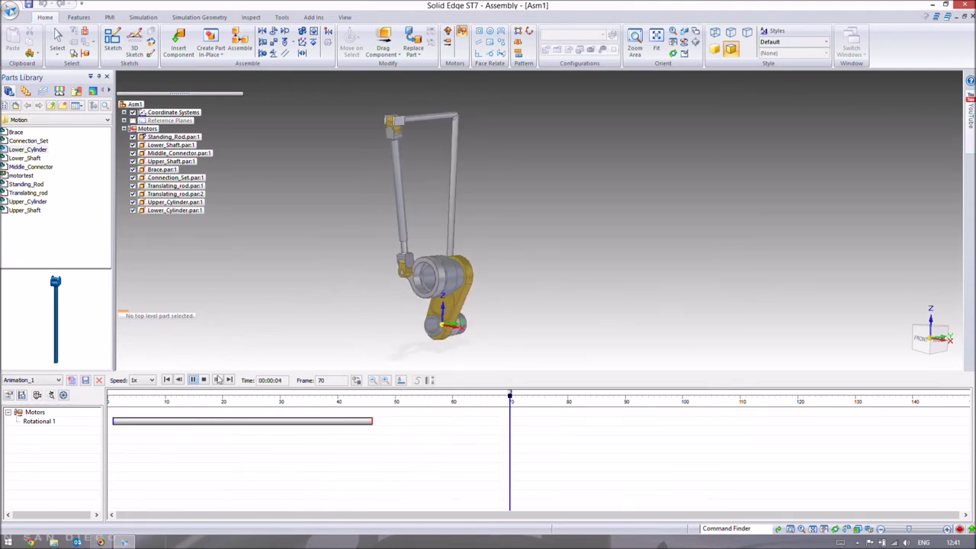
# - Replay the motor animation from the start, pausing at frame 23 to examine the junction between Upper_Cylinder and Lower_Cylinder
pyautogui.click(169, 379)
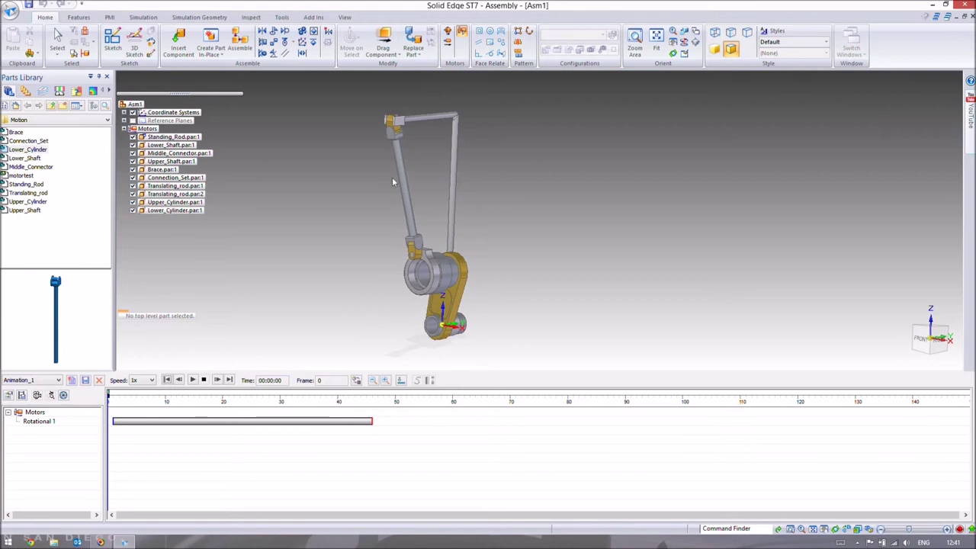
pyautogui.click(192, 379)
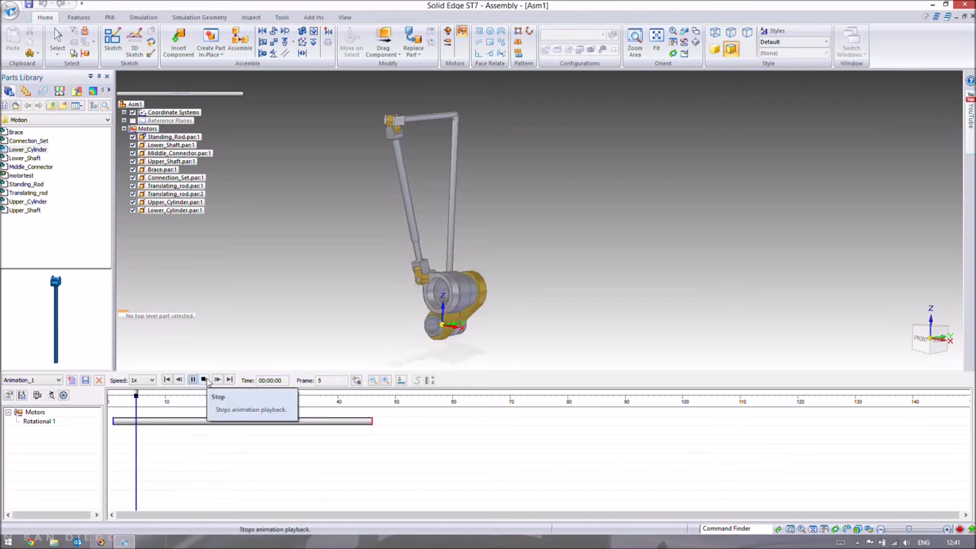
pyautogui.click(194, 381)
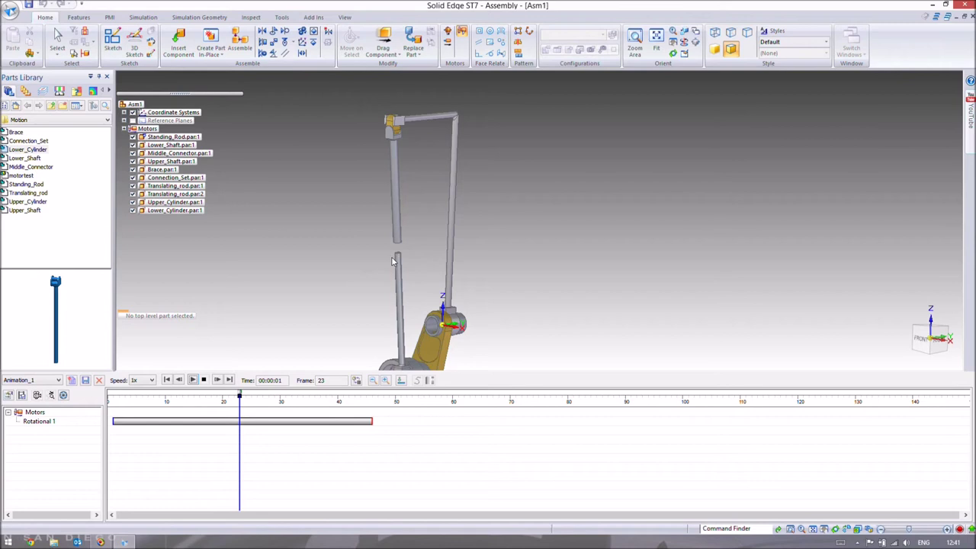
pyautogui.moveTo(361, 257); pyautogui.dragTo(494, 278, button='middle')
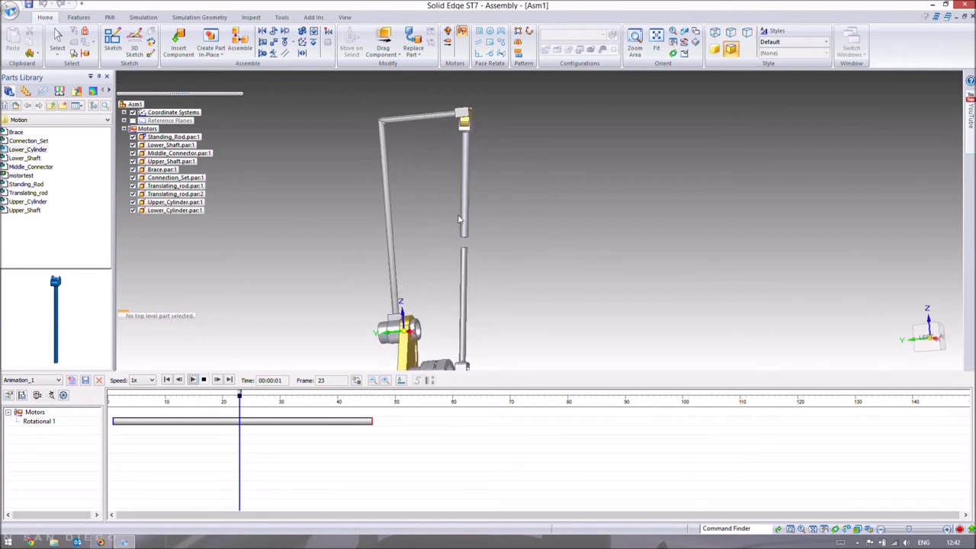
# - Resume the motor animation from frame 23 to examine how the two cylinder rods move together, stop it and return to the start
pyautogui.moveTo(476, 270); pyautogui.dragTo(259, 164, button='middle')
pyautogui.moveTo(414, 258); pyautogui.dragTo(449, 222, button='middle')
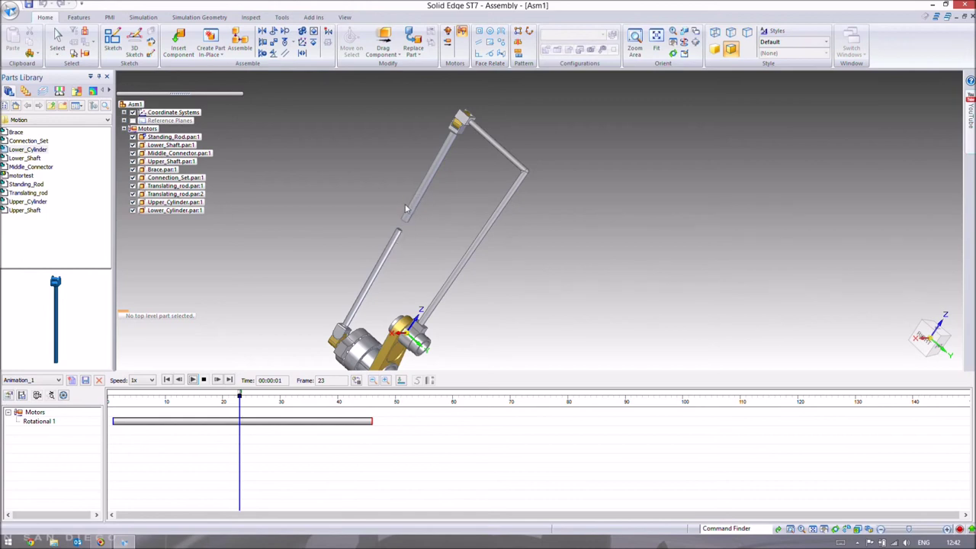
pyautogui.moveTo(402, 267); pyautogui.dragTo(417, 230, button='middle')
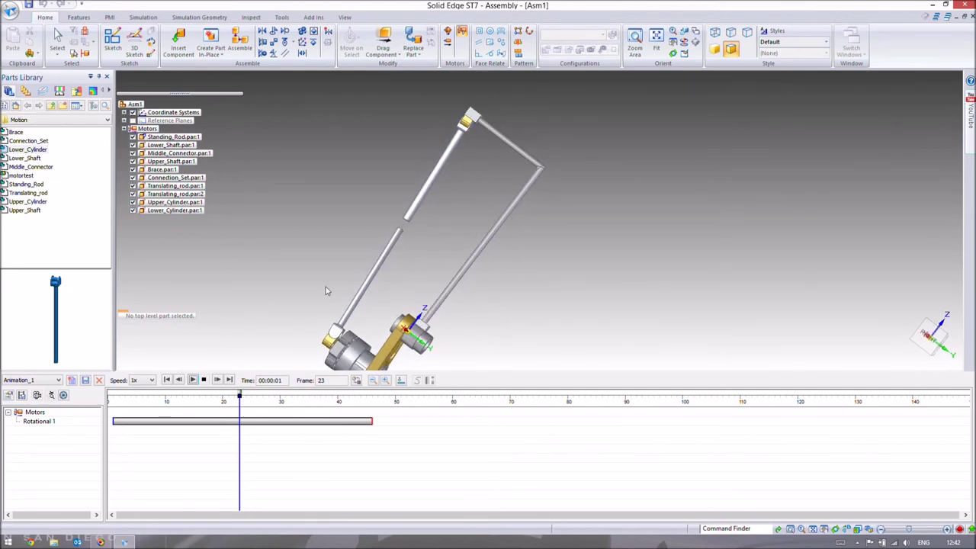
pyautogui.click(193, 379)
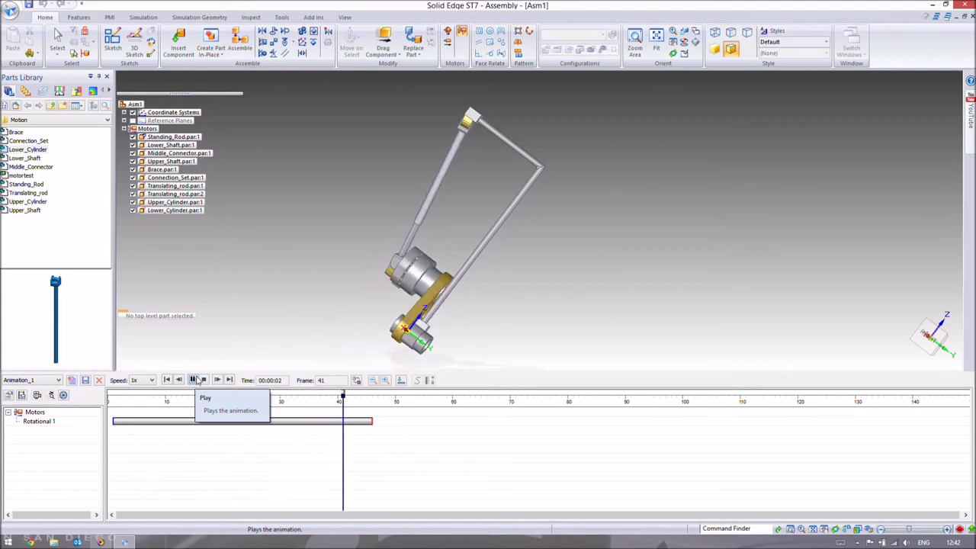
pyautogui.click(196, 379)
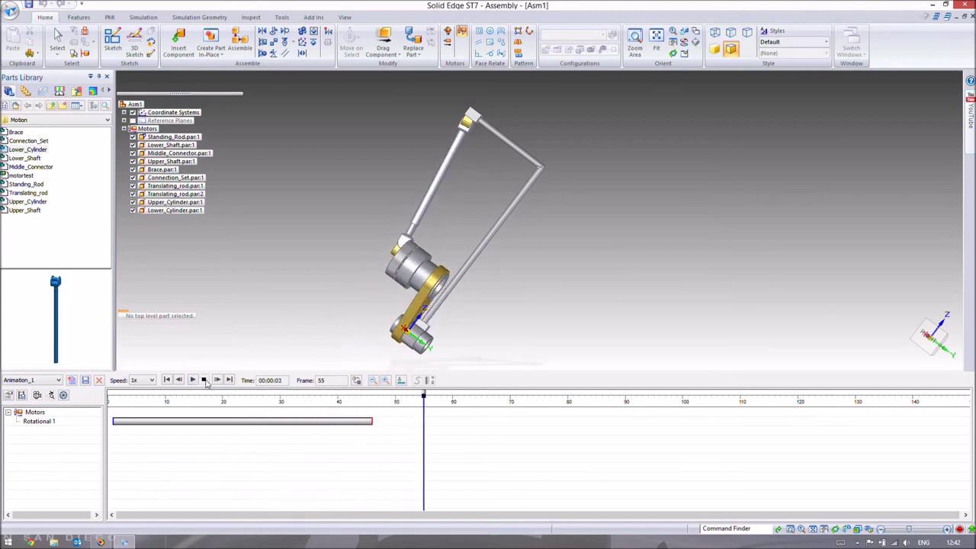
pyautogui.click(167, 380)
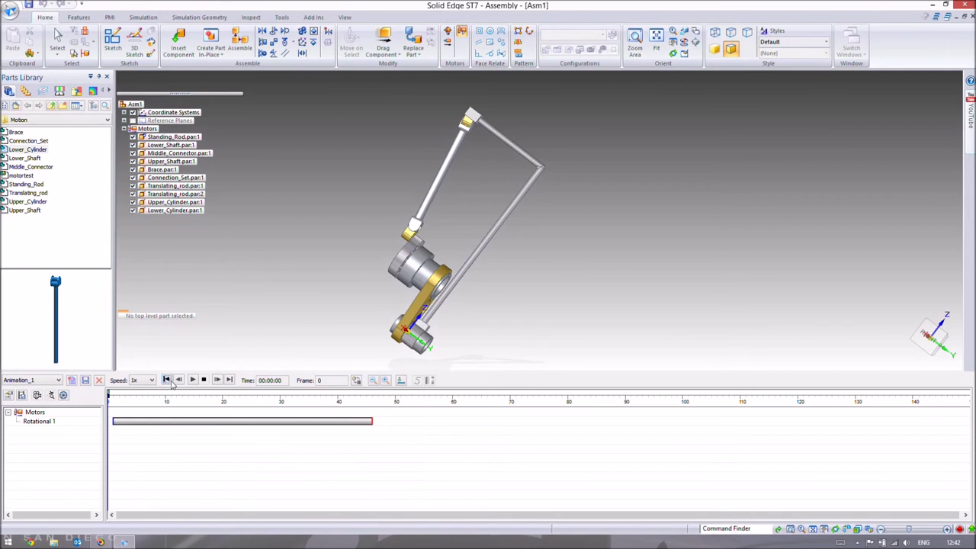
# - Set the length of Animation_1 to 30 seconds in its animation properties, keeping the custom rate of 15 frames per second
pyautogui.click(227, 423)
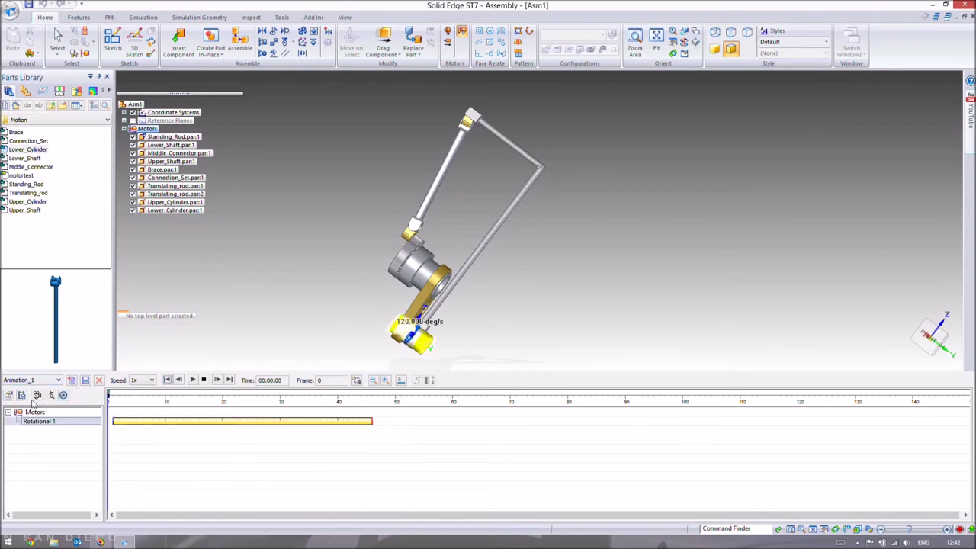
pyautogui.click(10, 397)
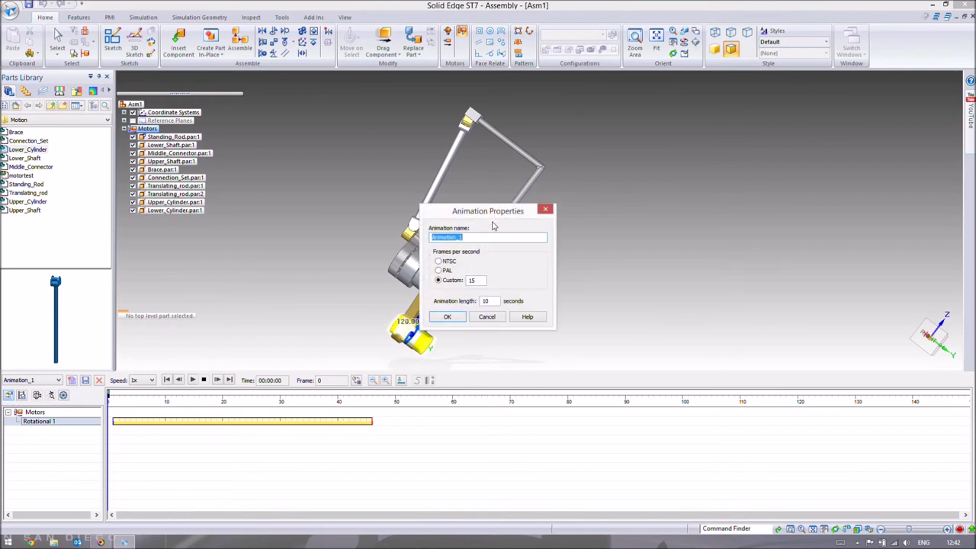
pyautogui.moveTo(492, 303); pyautogui.dragTo(472, 304)
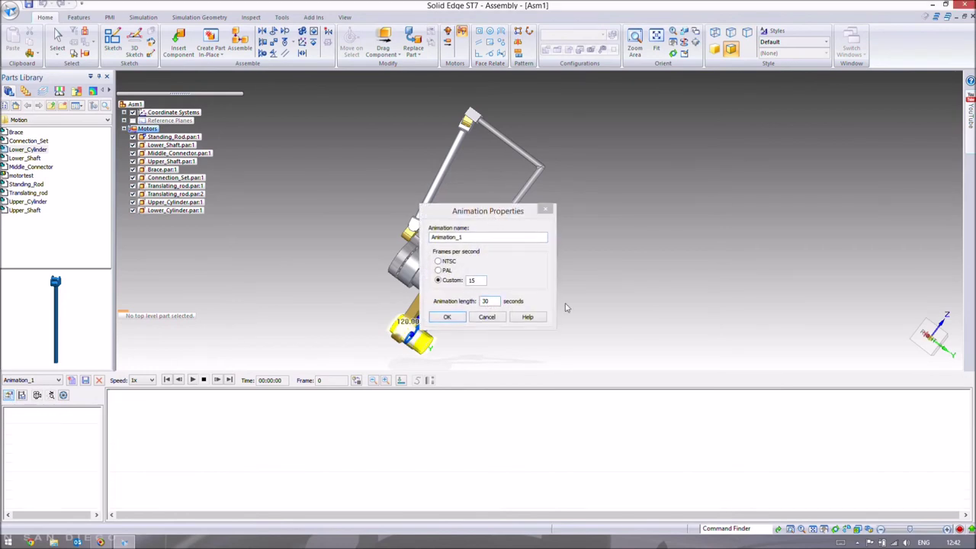
pyautogui.press('Return')
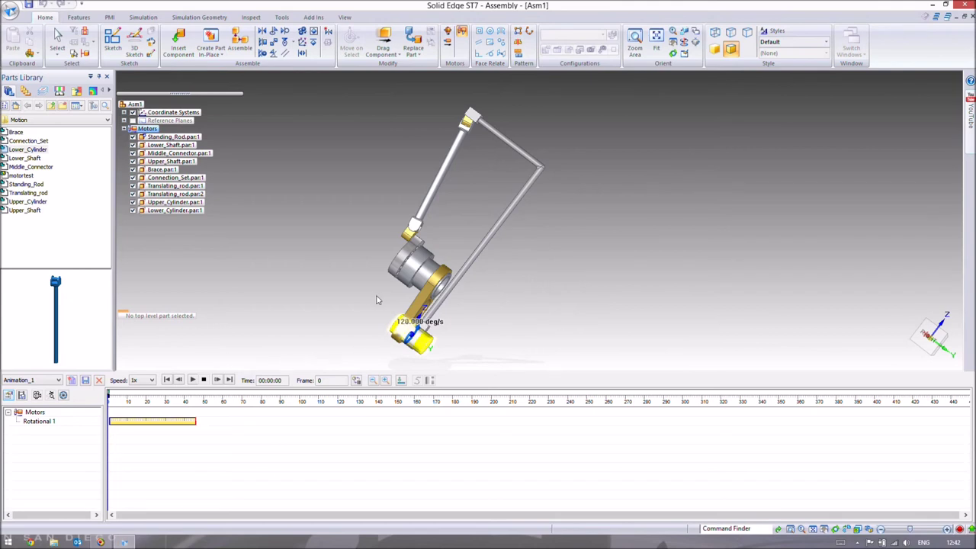
# - Extend the Rotational 1 motor's duration on the animation timeline to about frame 192
pyautogui.click(166, 380)
pyautogui.click(189, 422)
pyautogui.moveTo(196, 423); pyautogui.dragTo(477, 422)
# - Play the extended motor animation to examine the mechanism's motion, pausing at frame 148 and stopping at frame 191
pyautogui.click(193, 380)
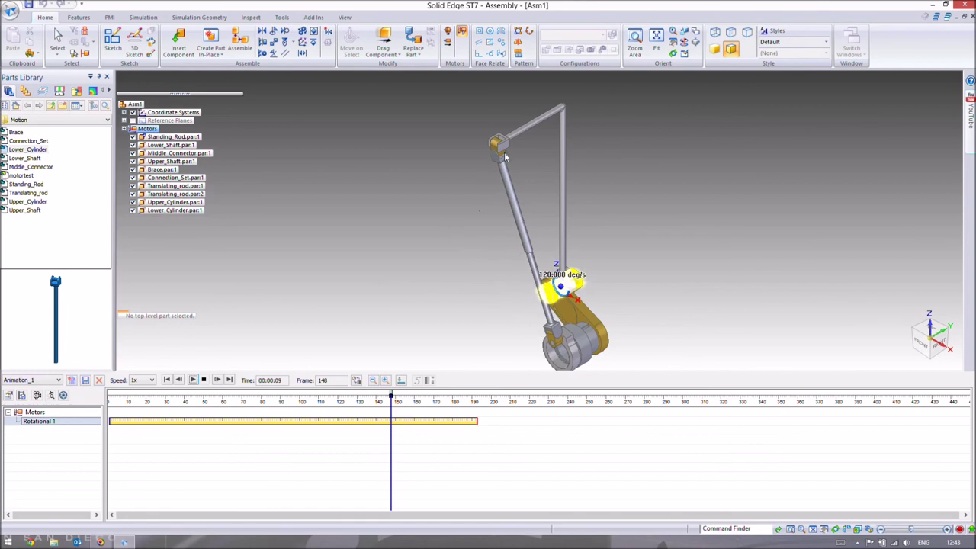
pyautogui.click(192, 380)
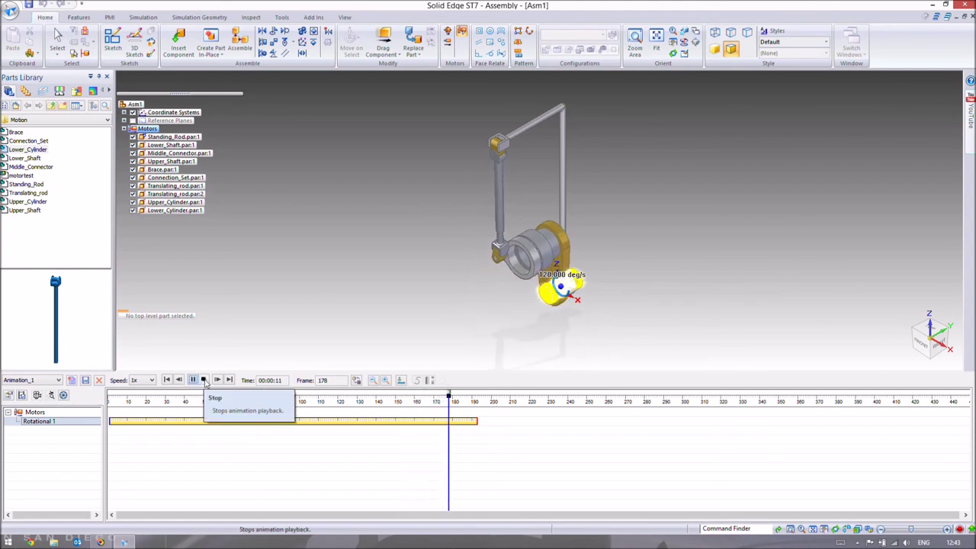
pyautogui.click(205, 379)
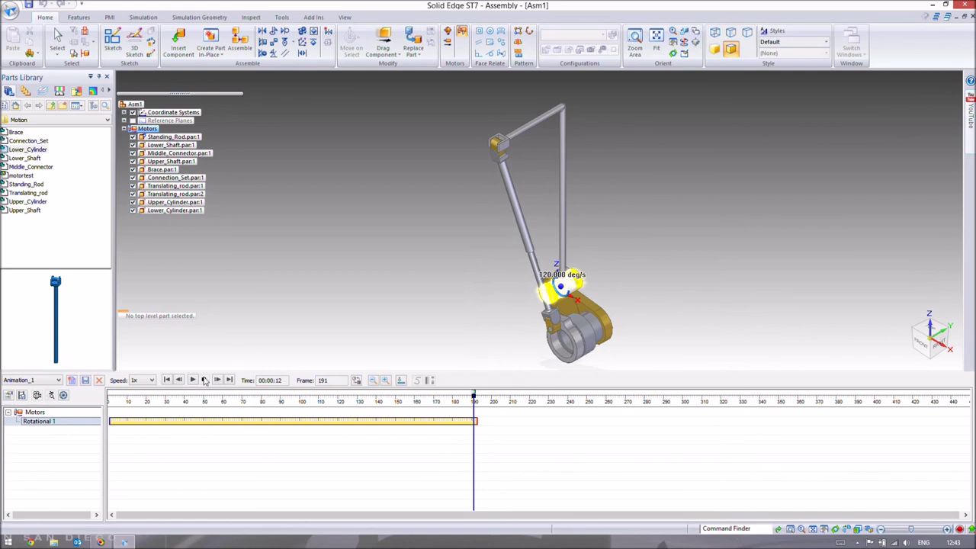